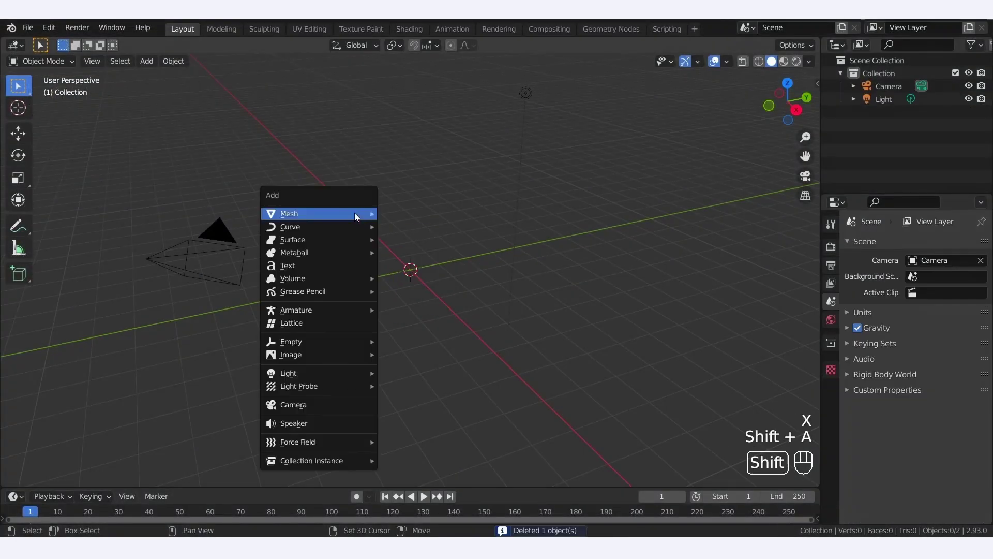
Add a Bezier curve at the origin and orbit the view around it.
{"action": "mouse_move", "coordinate": [355, 212]}
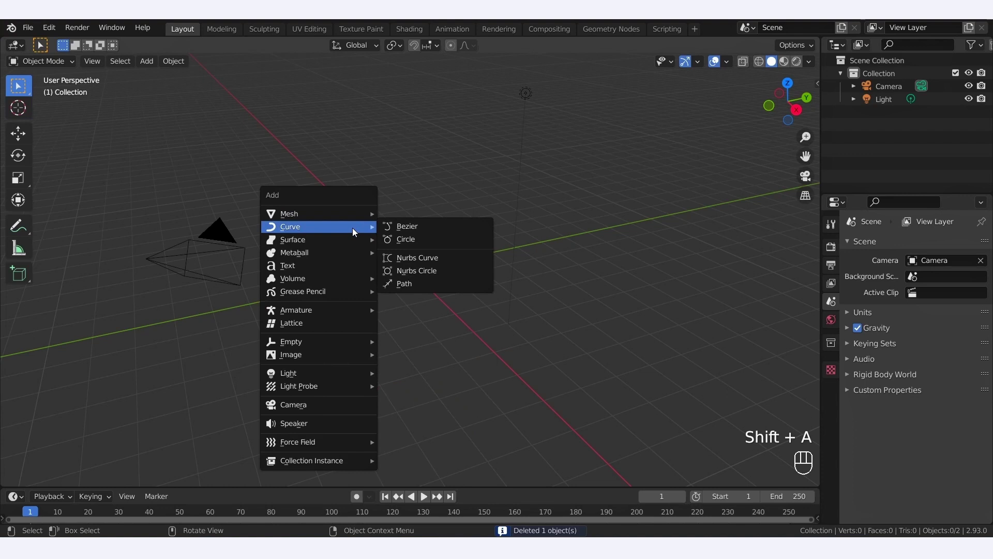
{"action": "left_click", "coordinate": [455, 228]}
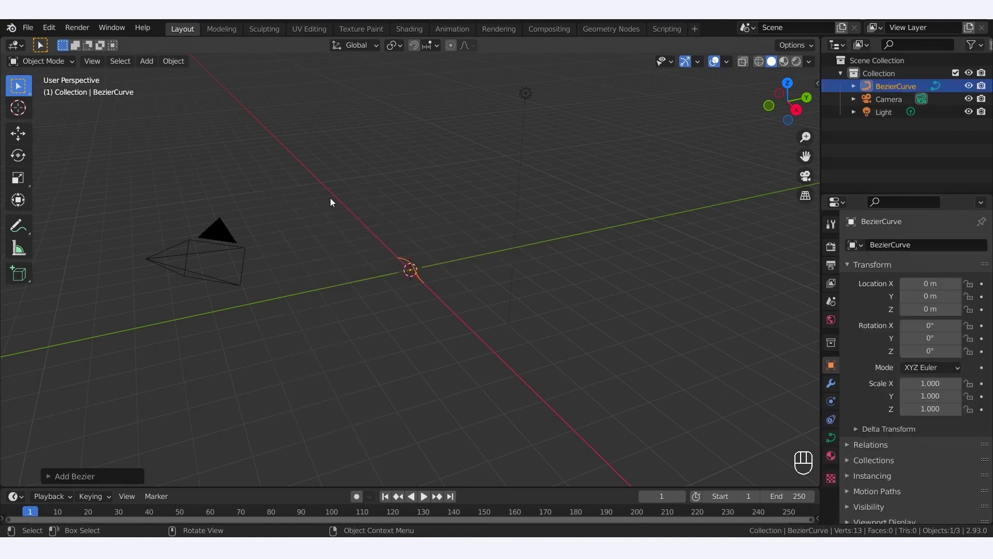
{"action": "middle_click_drag", "start_coordinate": [330, 199], "coordinate": [443, 287]}
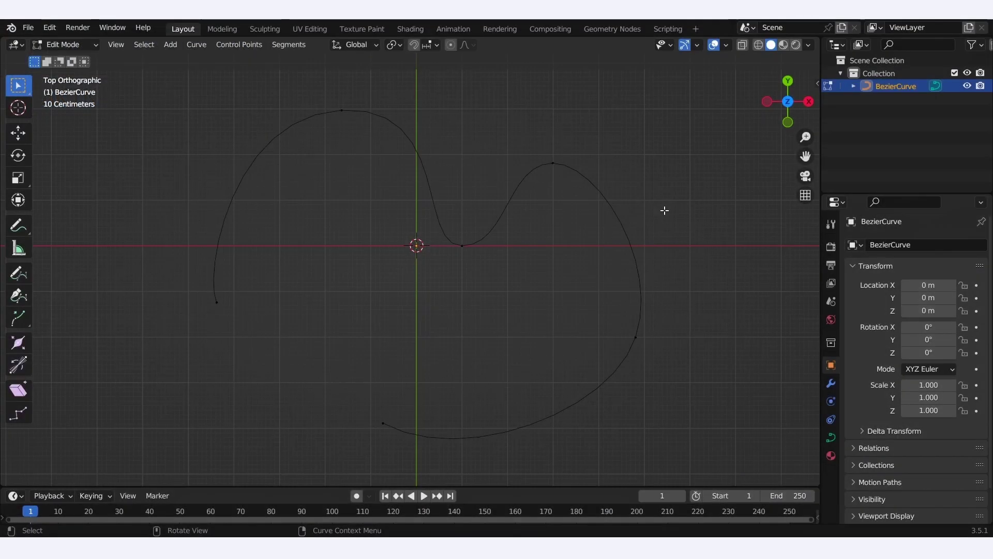
Raise the dip's control point, angle its handle diagonally and shorten it, then grab the lower-right point.
{"action": "left_click_drag", "start_coordinate": [383, 211], "coordinate": [613, 335]}
{"action": "key", "text": "g"}
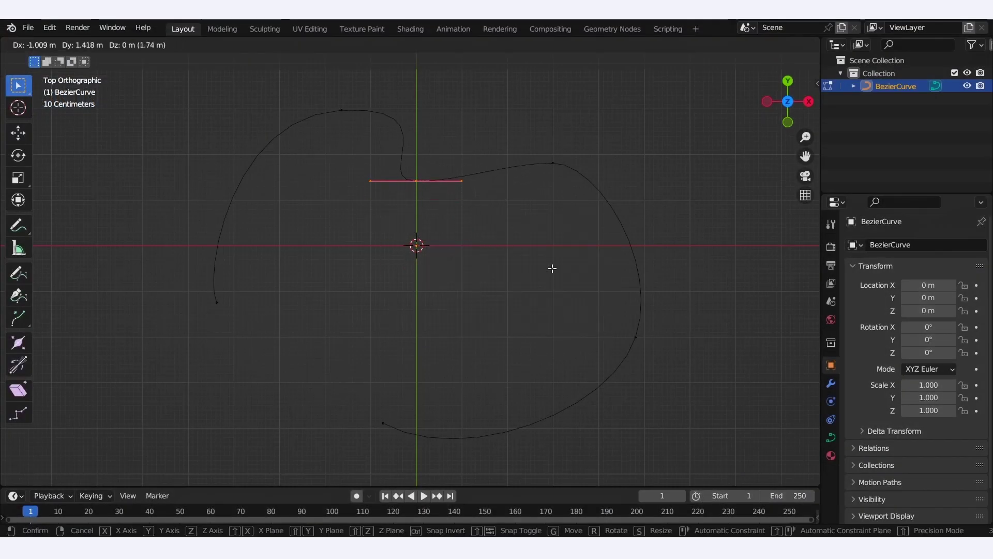
{"action": "left_click", "coordinate": [554, 269]}
{"action": "key", "text": "r"}
{"action": "left_click", "coordinate": [561, 303]}
{"action": "key", "text": "s"}
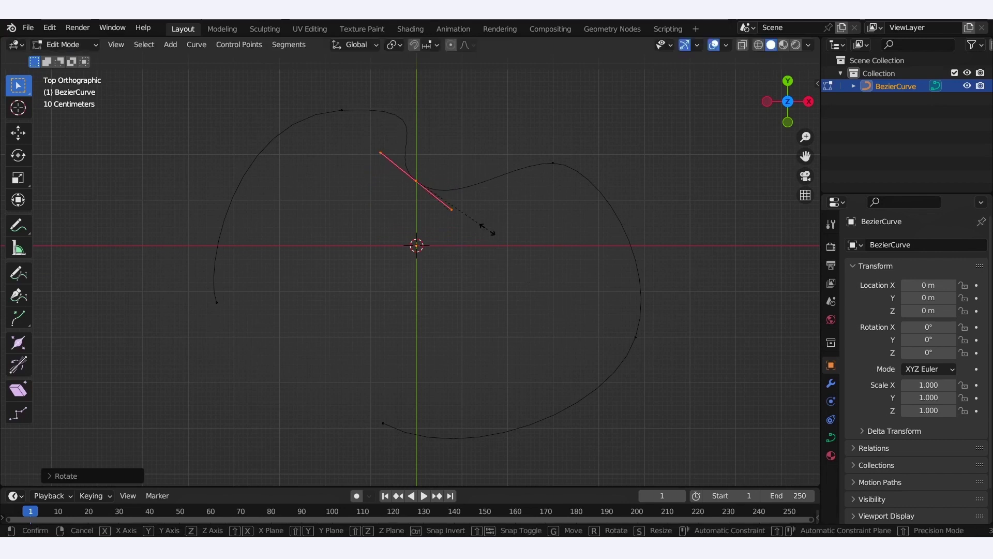
{"action": "left_click", "coordinate": [456, 192]}
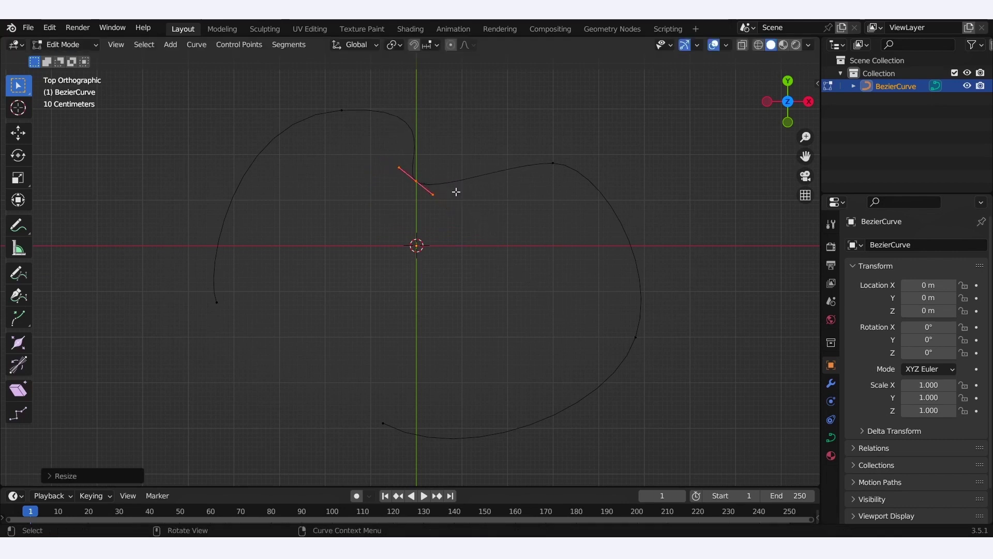
{"action": "left_click_drag", "start_coordinate": [564, 305], "coordinate": [700, 405]}
{"action": "key", "text": "g"}
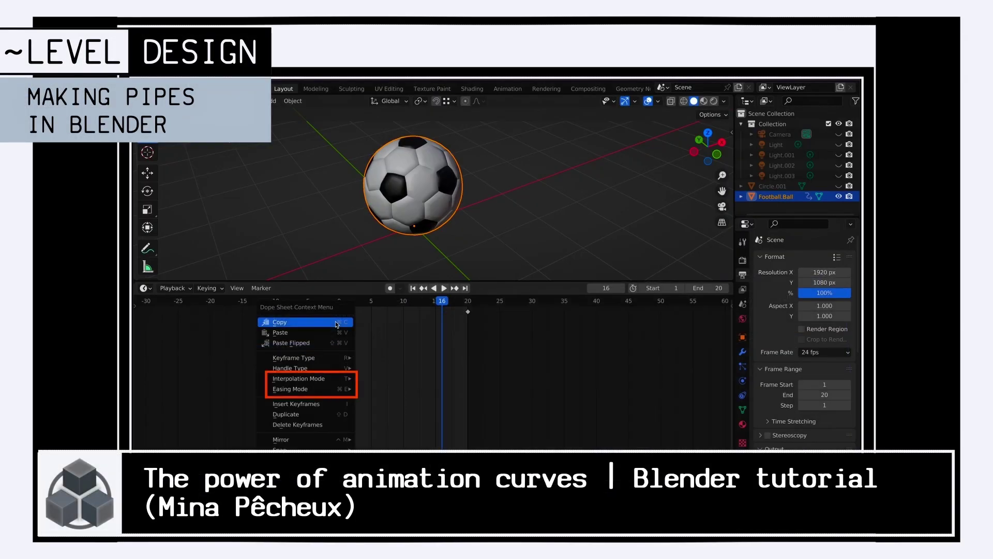
{"action": "mouse_move", "coordinate": [342, 379]}
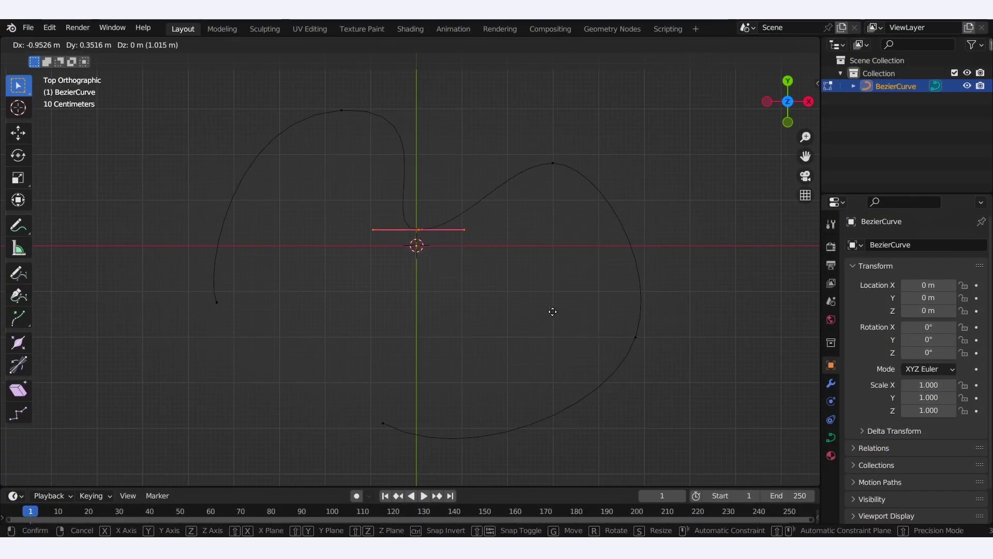
Rotate the dip control point's handle to a diagonal and shrink it.
{"action": "left_click", "coordinate": [555, 199]}
{"action": "key", "text": "r"}
{"action": "left_click", "coordinate": [559, 311]}
{"action": "key", "text": "s"}
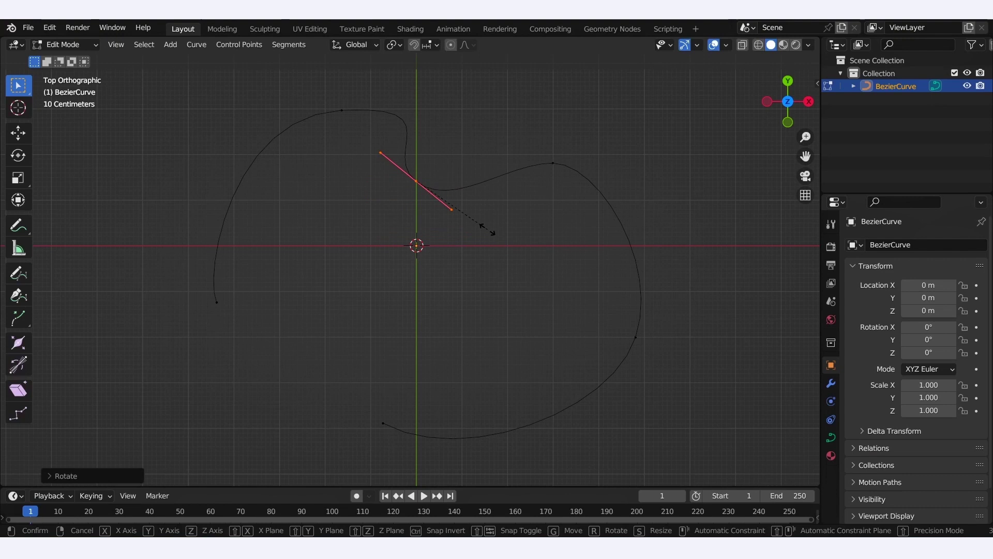
{"action": "left_click", "coordinate": [456, 192]}
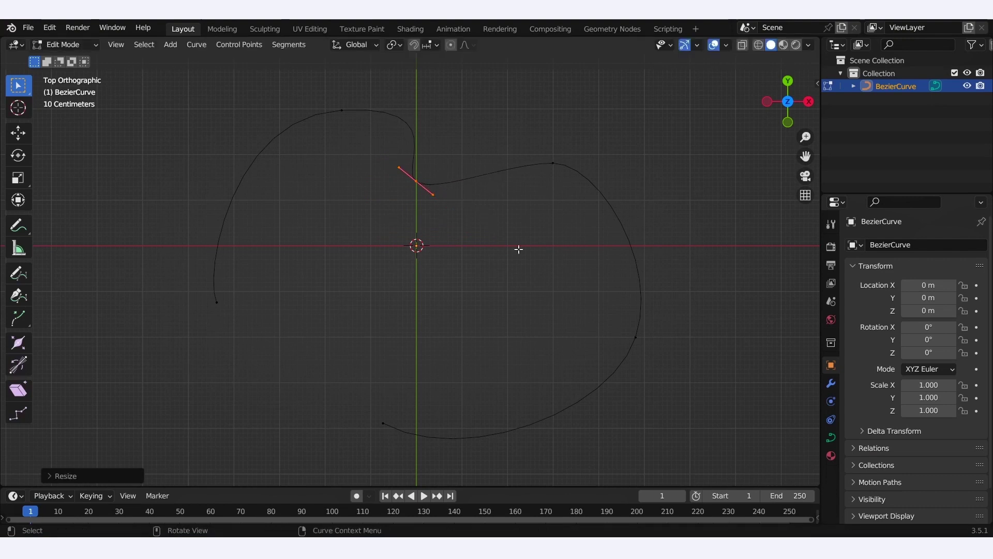
Move the lower-right control point left, lengthen its handle and rotate it to a new angle.
{"action": "left_click", "coordinate": [636, 337]}
{"action": "key", "text": "g"}
{"action": "left_click", "coordinate": [620, 331]}
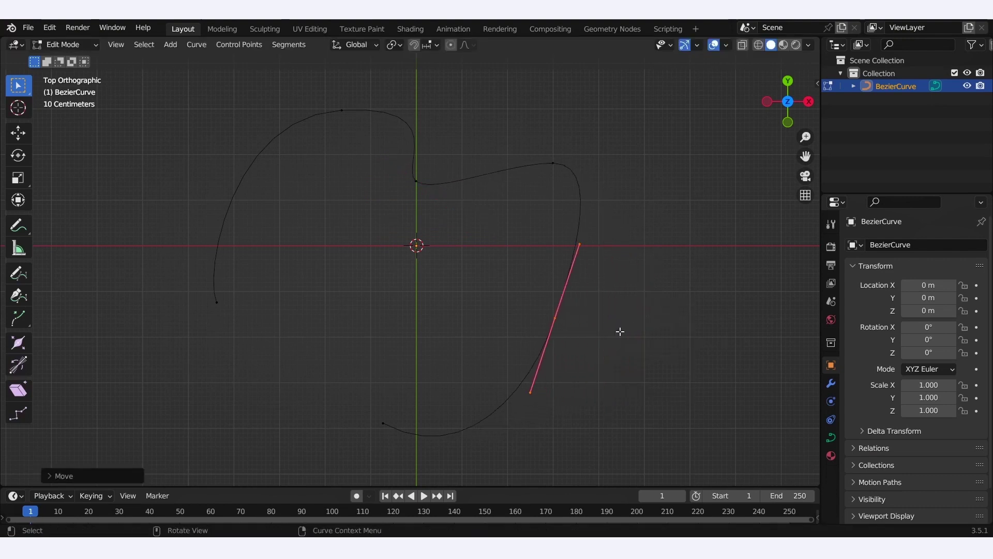
{"action": "key", "text": "s"}
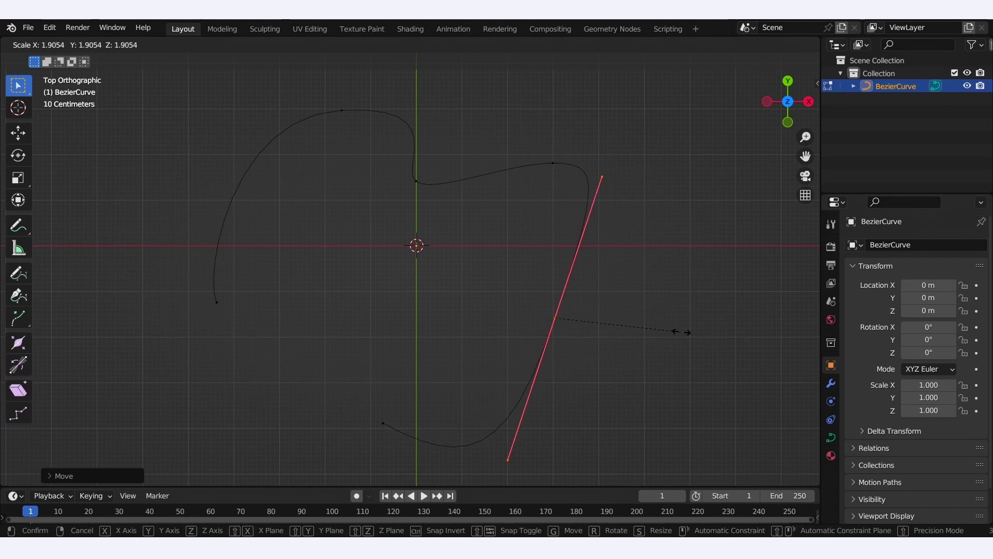
{"action": "left_click", "coordinate": [681, 332]}
{"action": "key", "text": "r"}
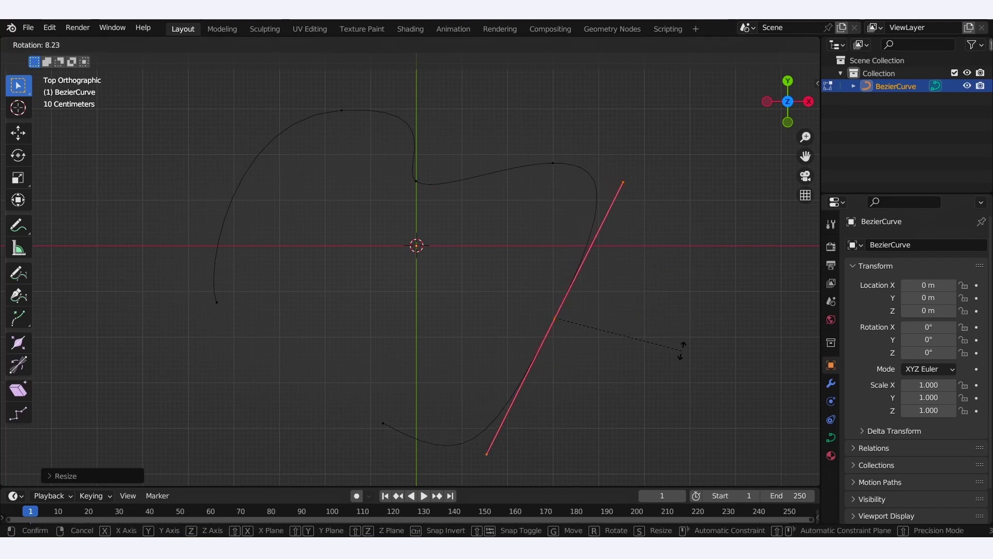
{"action": "left_click", "coordinate": [682, 351]}
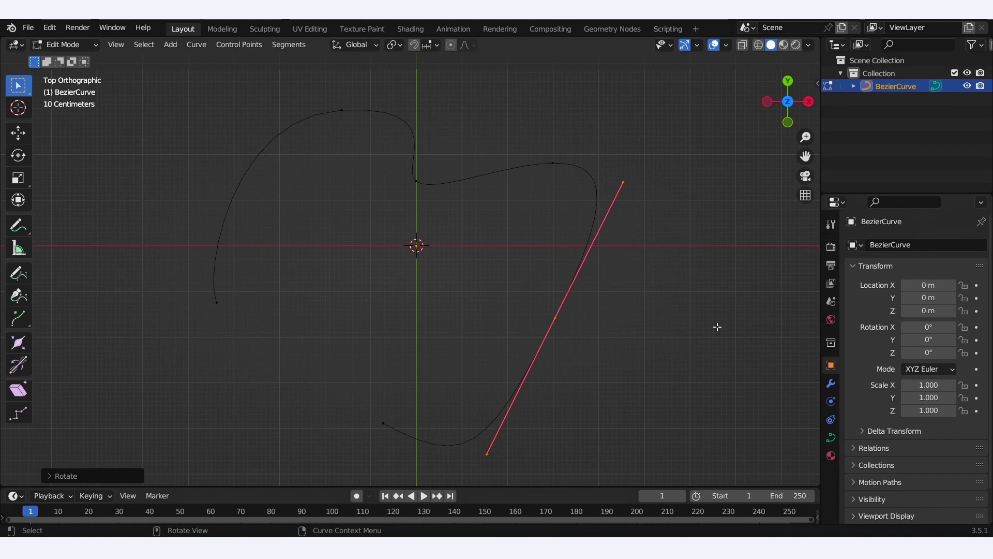
Move the selected point to the curve's right side and rotate its handle.
{"action": "key", "text": "s"}
{"action": "key", "text": "g"}
{"action": "left_click", "coordinate": [705, 275]}
{"action": "key", "text": "r"}
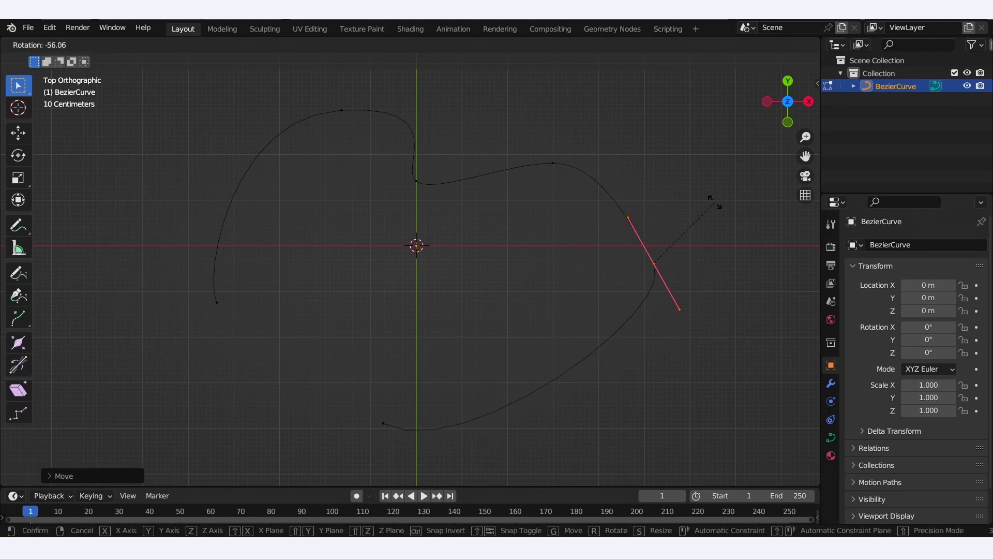
{"action": "left_click", "coordinate": [713, 202]}
Drop the central control point below centre and angle the upper point's handle diagonally.
{"action": "left_click_drag", "start_coordinate": [532, 115], "coordinate": [612, 218]}
{"action": "key", "text": "g"}
{"action": "left_click", "coordinate": [520, 300]}
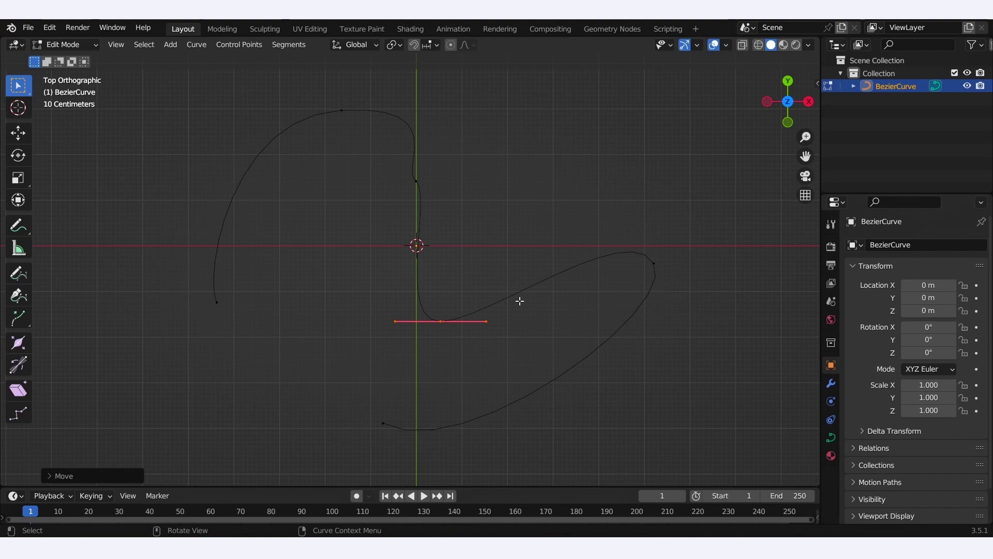
{"action": "left_click_drag", "start_coordinate": [396, 159], "coordinate": [458, 207]}
{"action": "key", "text": "r"}
{"action": "left_click", "coordinate": [437, 338]}
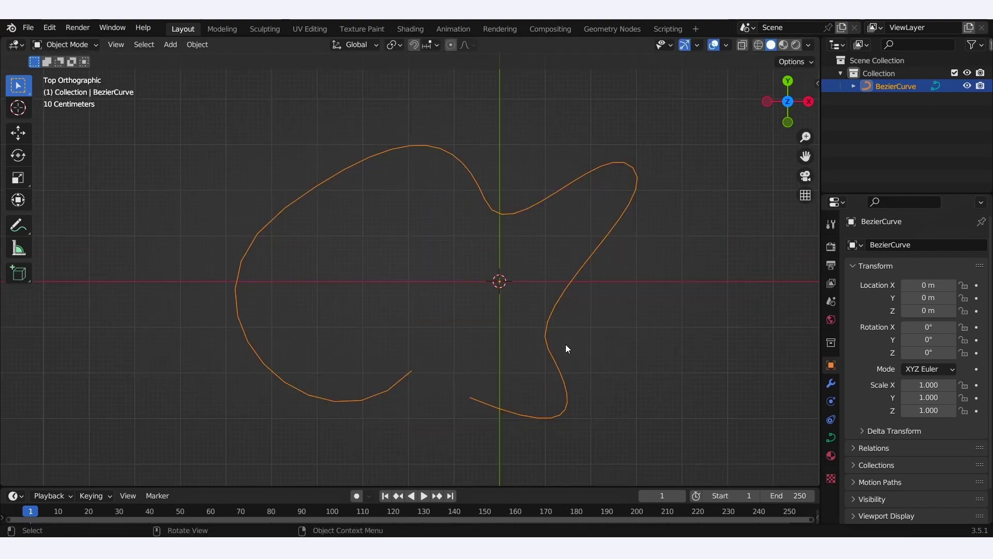
Give the curve a 0.25 m bevel depth in its Geometry settings.
{"action": "left_click", "coordinate": [831, 437]}
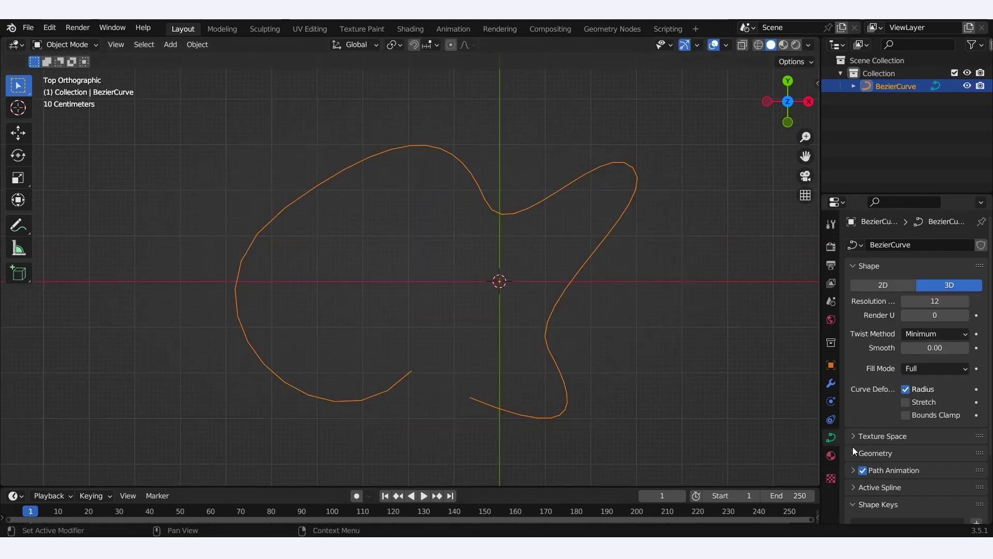
{"action": "left_click", "coordinate": [852, 453]}
{"action": "scroll", "coordinate": [911, 414], "scroll_direction": "down", "scroll_amount": 4}
{"action": "double_click", "coordinate": [935, 501]}
{"action": "type", "text": "0.25"}
{"action": "key", "text": "Return"}
{"action": "middle_click_drag", "start_coordinate": [545, 305], "coordinate": [240, 209]}
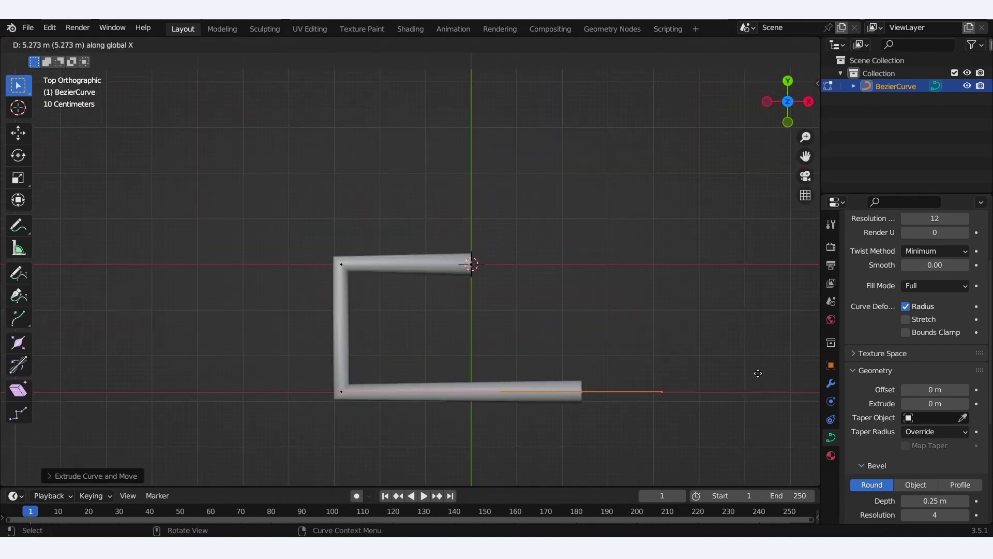
Extrude right-angled pipe segments: along X, up along Y, right along X, down along Y.
{"action": "left_click", "coordinate": [758, 373]}
{"action": "key", "text": "e"}
{"action": "key", "text": "y"}
{"action": "left_click", "coordinate": [717, 153]}
{"action": "key", "text": "e"}
{"action": "key", "text": "x"}
{"action": "left_click", "coordinate": [766, 172]}
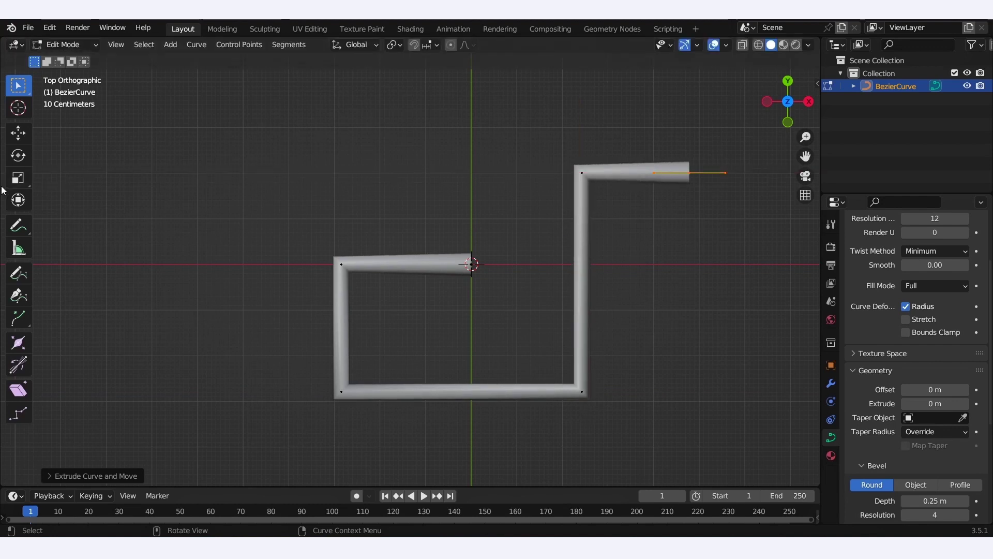
{"action": "key", "text": "e"}
{"action": "key", "text": "y"}
{"action": "left_click", "coordinate": [709, 333]}
Continue the zigzag with segments left along X, up along Y, left along X, then along Y.
{"action": "key", "text": "e"}
{"action": "key", "text": "x"}
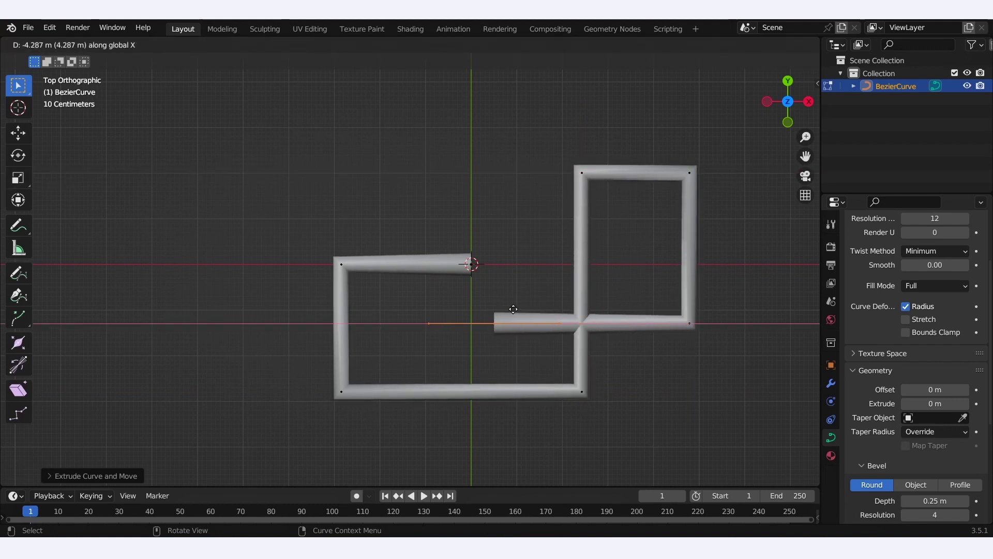
{"action": "left_click", "coordinate": [419, 295]}
{"action": "key", "text": "e"}
{"action": "key", "text": "y"}
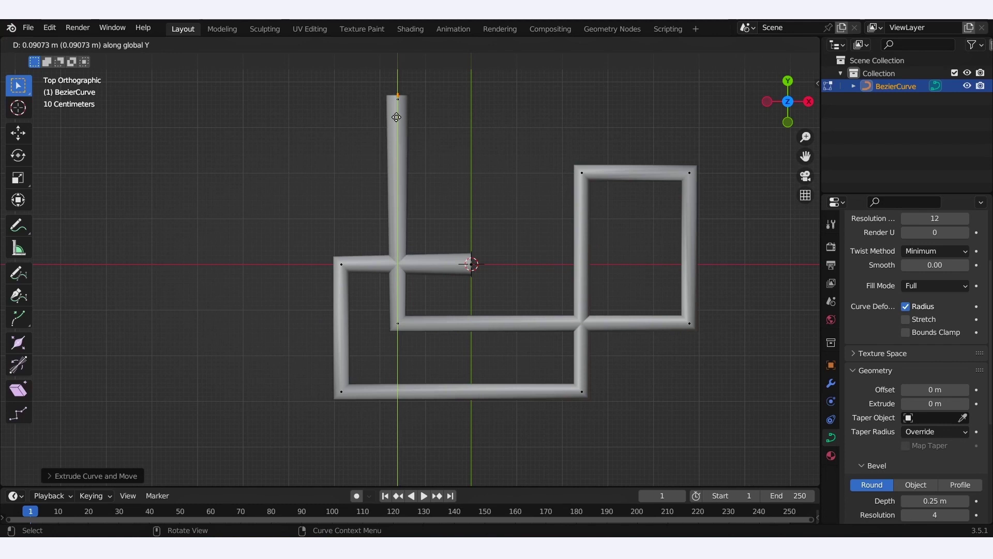
{"action": "left_click", "coordinate": [397, 118]}
{"action": "key", "text": "e"}
{"action": "key", "text": "x"}
{"action": "left_click", "coordinate": [223, 130]}
{"action": "key", "text": "e"}
{"action": "key", "text": "y"}
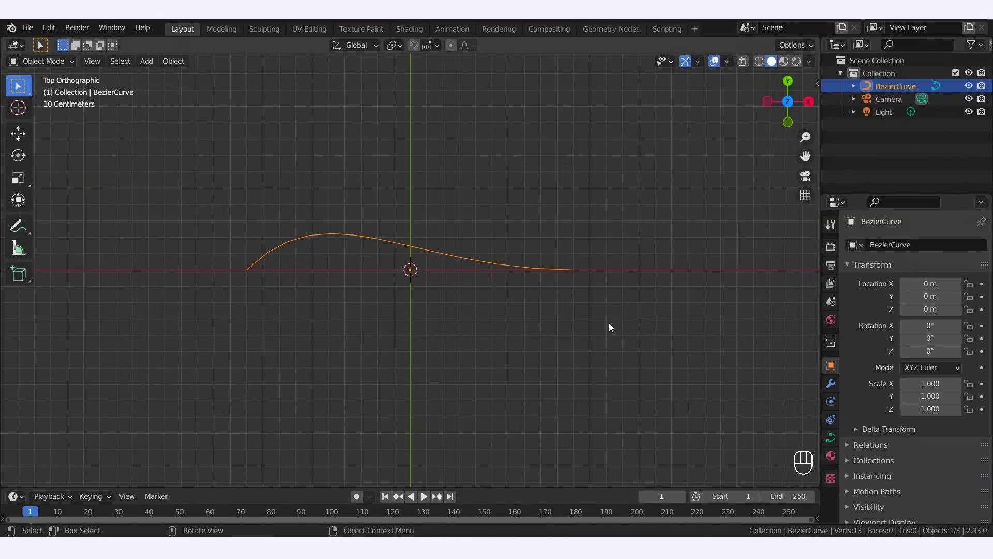
In Edit Mode, delete the curve's left end control point.
{"action": "key", "text": "Tab"}
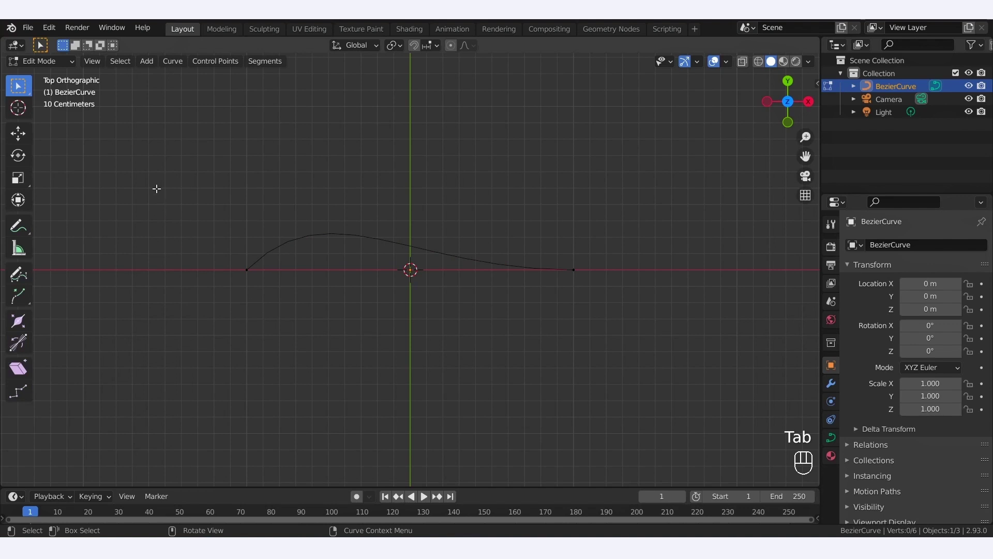
{"action": "left_click_drag", "start_coordinate": [155, 188], "coordinate": [318, 338]}
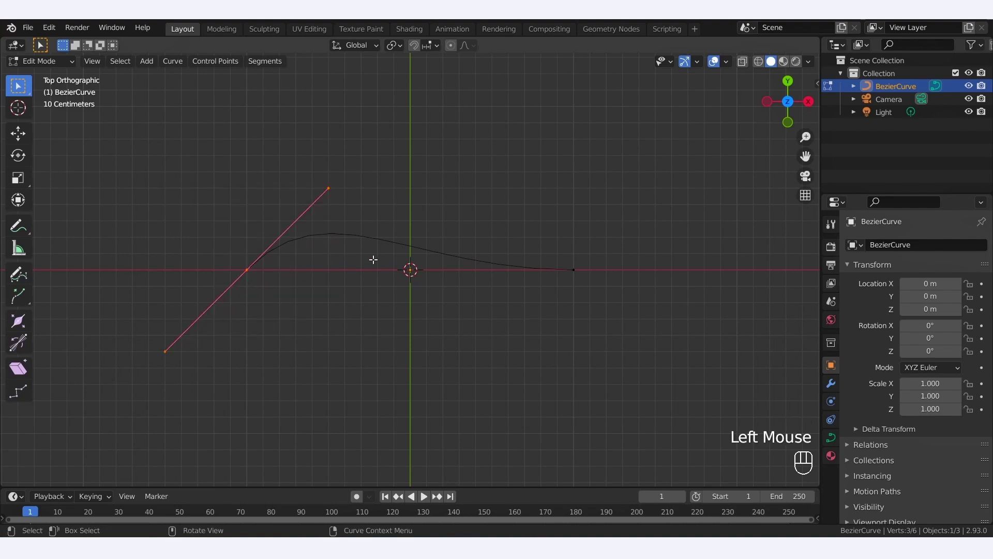
{"action": "key", "text": "x"}
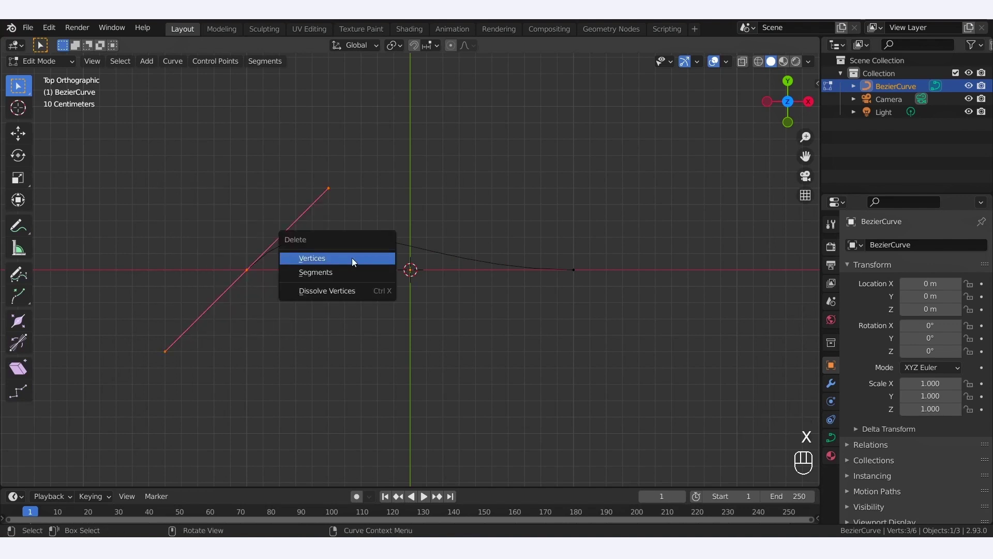
{"action": "left_click", "coordinate": [378, 257]}
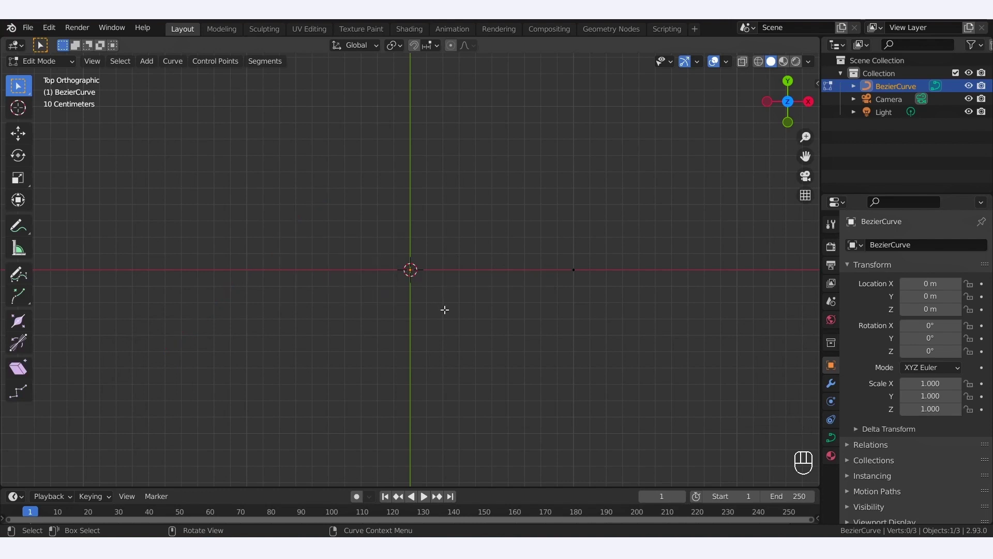
Extrude the remaining point about 1.87 m left along the X axis.
{"action": "left_click", "coordinate": [574, 270]}
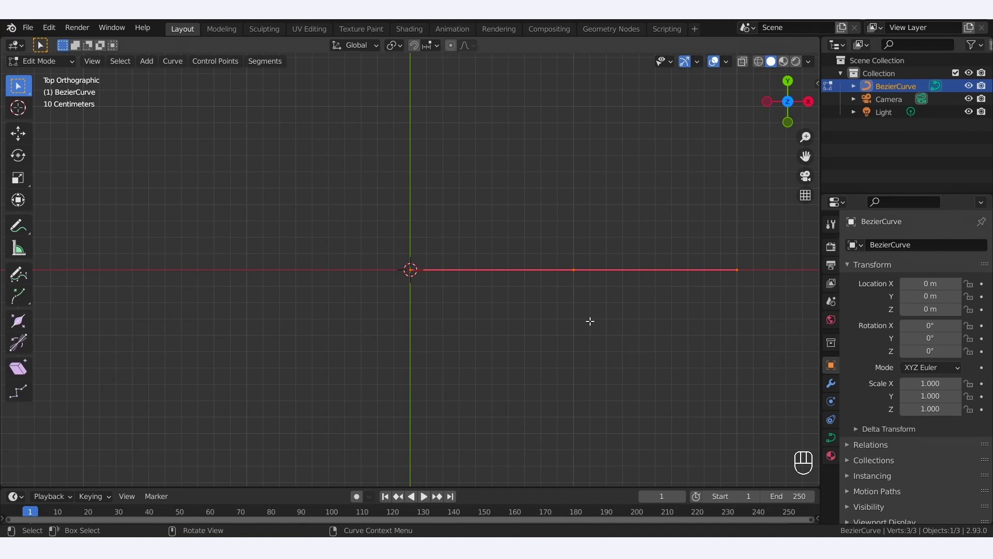
{"action": "key", "text": "e"}
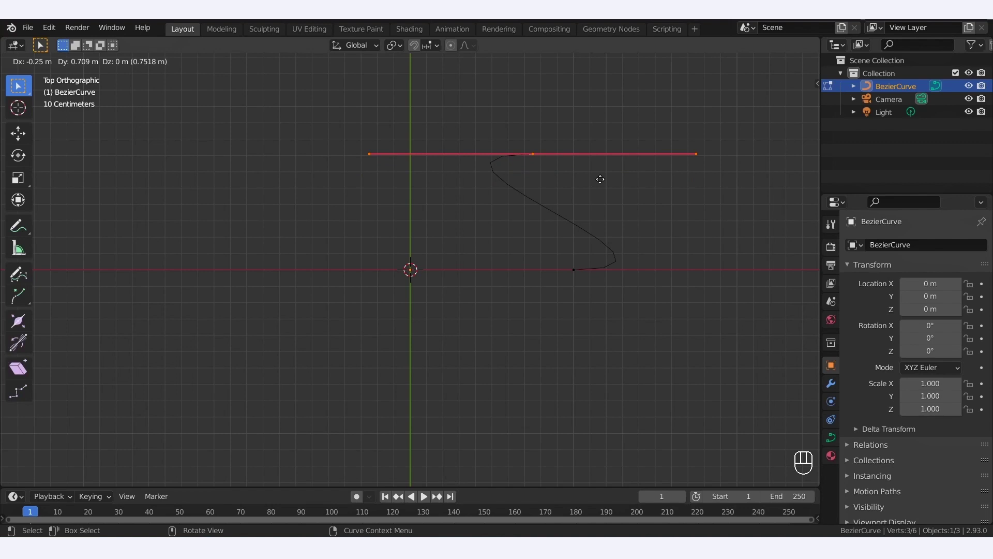
{"action": "key", "text": "x"}
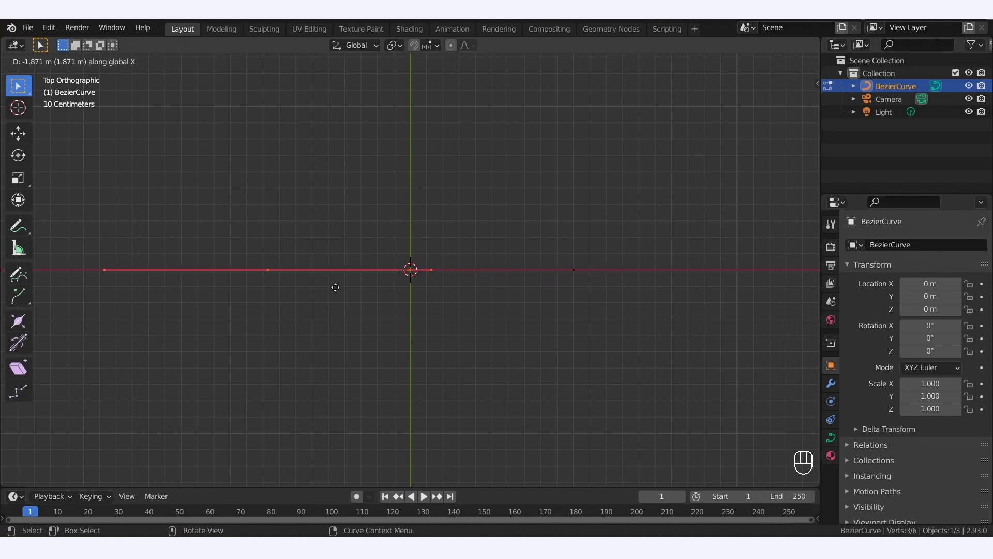
{"action": "left_click", "coordinate": [335, 287]}
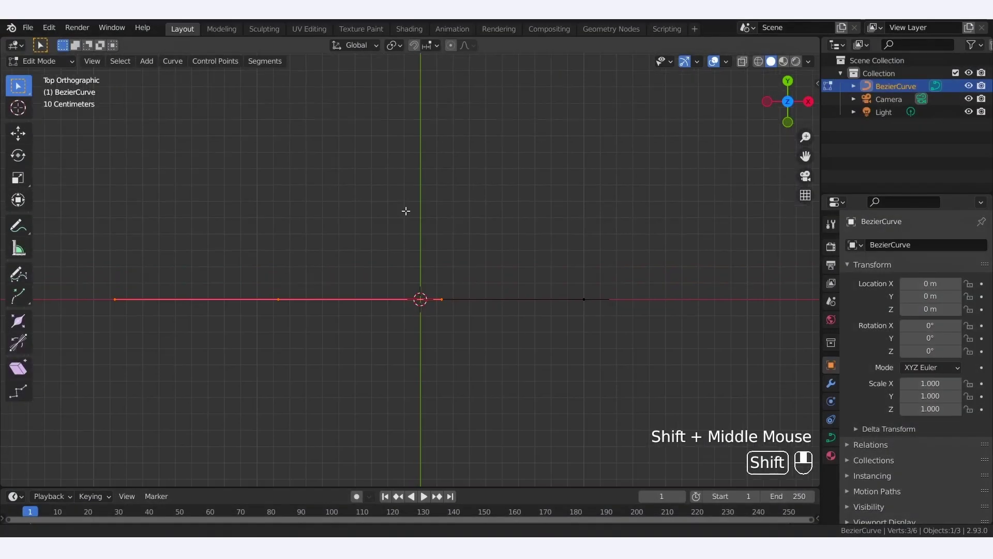
Extrude a new section from the selected end about 1.06 m up along the Y axis.
{"action": "middle_click_drag", "start_coordinate": [403, 211], "coordinate": [426, 283], "text": "shift"}
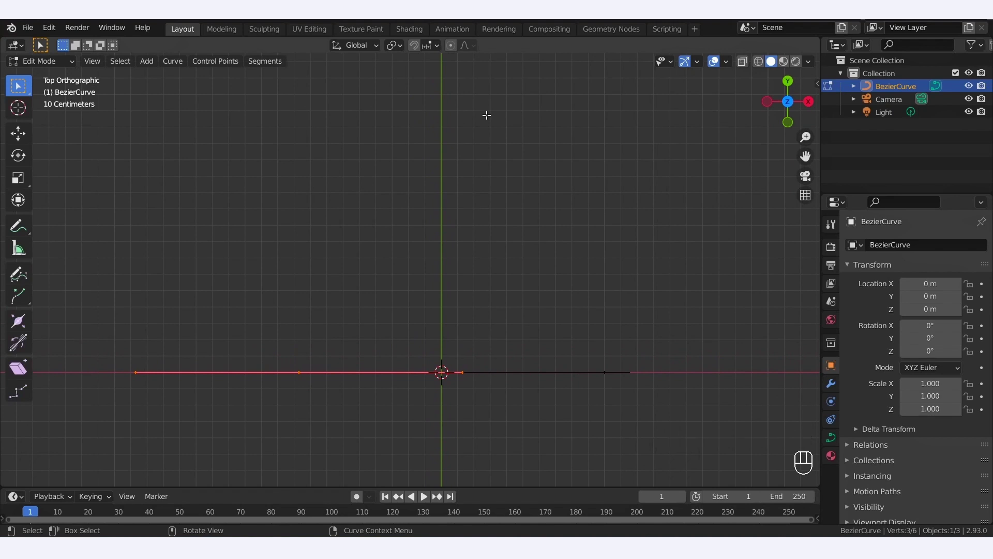
{"action": "key", "text": "e"}
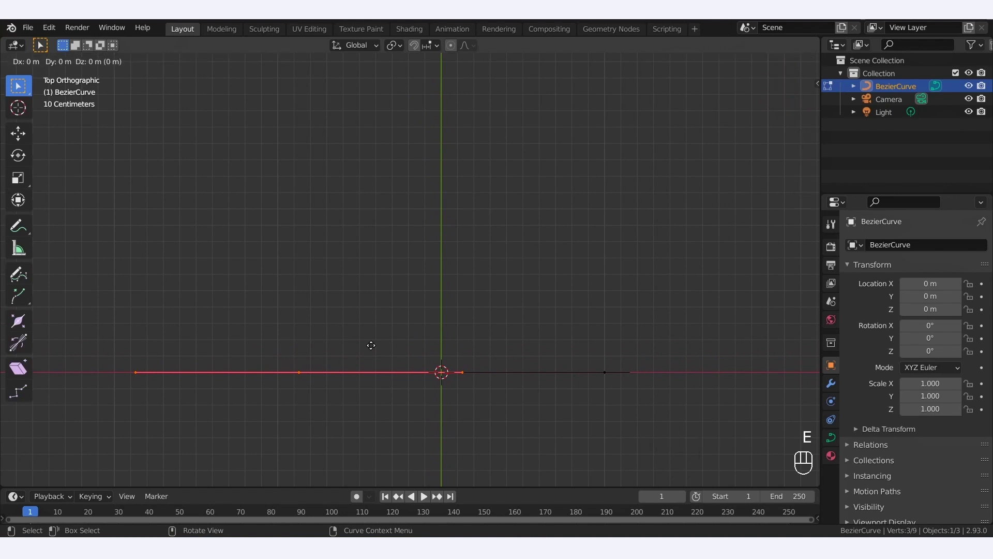
{"action": "key", "text": "y"}
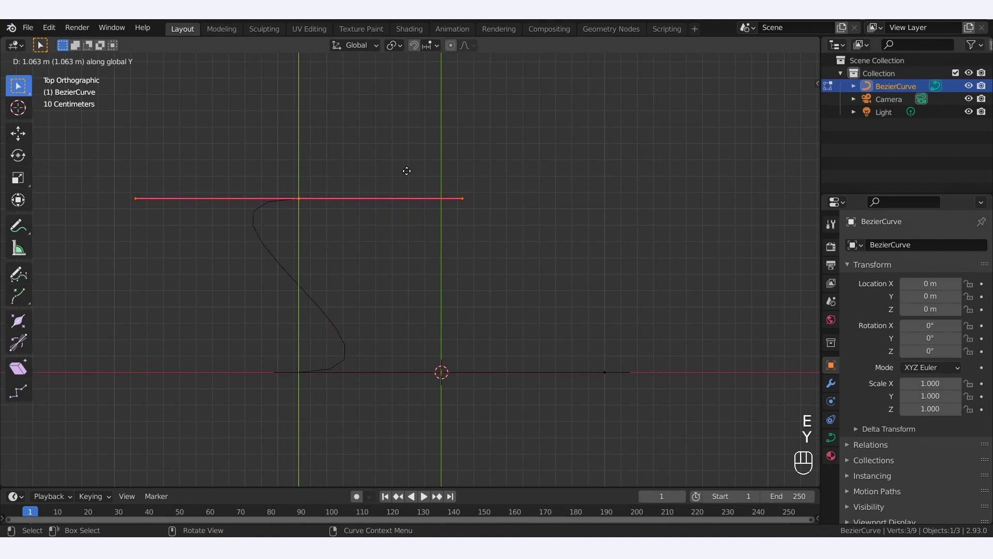
{"action": "left_click", "coordinate": [416, 120]}
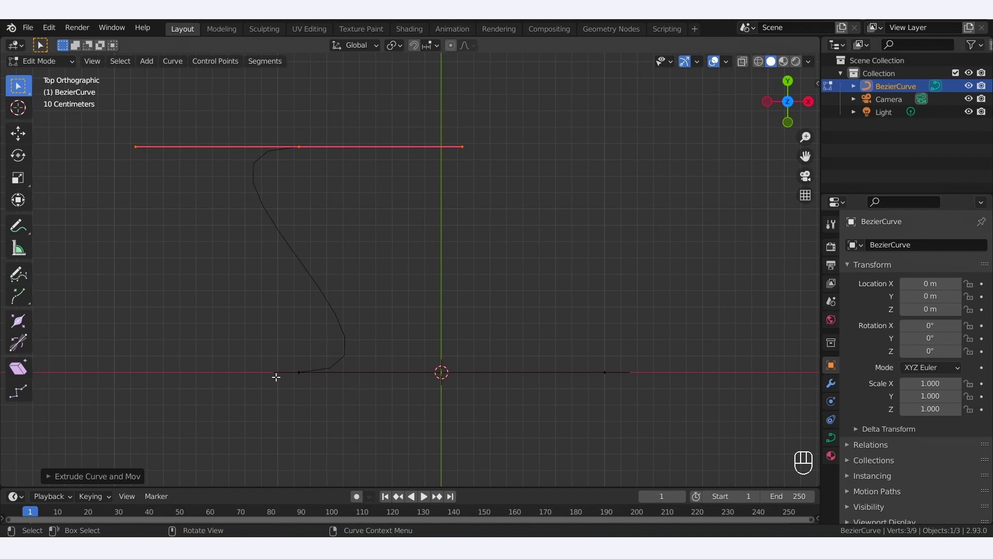
Select all control points and set their handle type to Vector.
{"action": "key", "text": "a"}
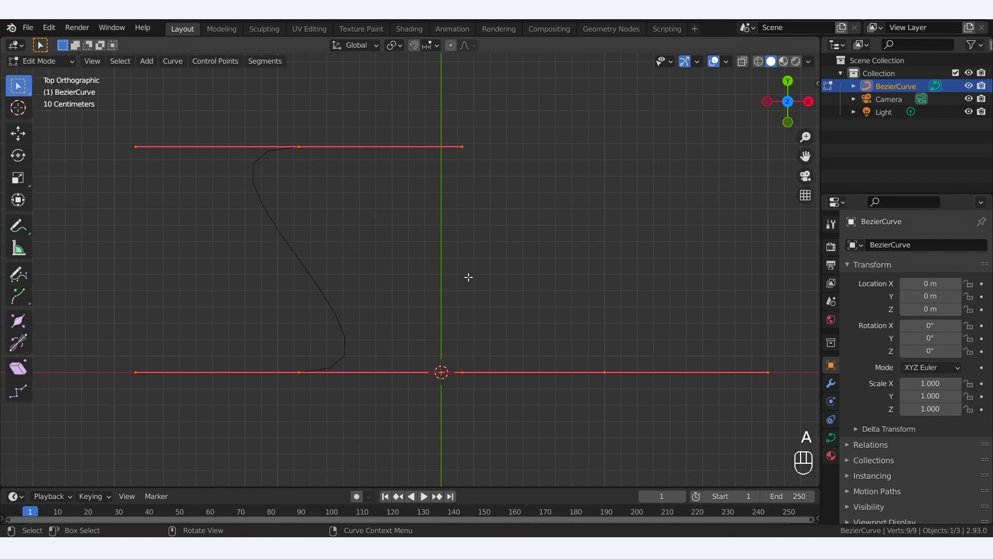
{"action": "right_click", "coordinate": [506, 138]}
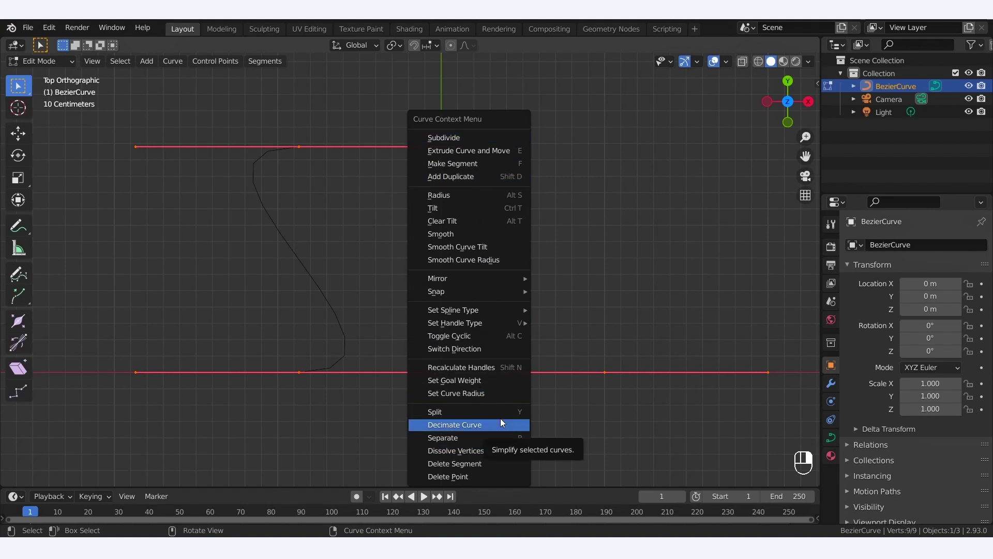
{"action": "mouse_move", "coordinate": [439, 321]}
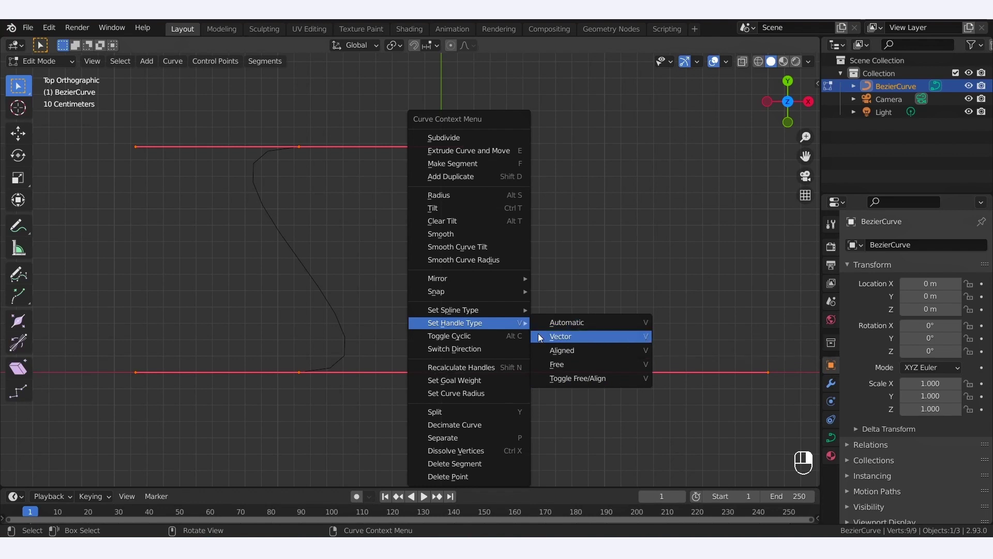
{"action": "left_click", "coordinate": [630, 333]}
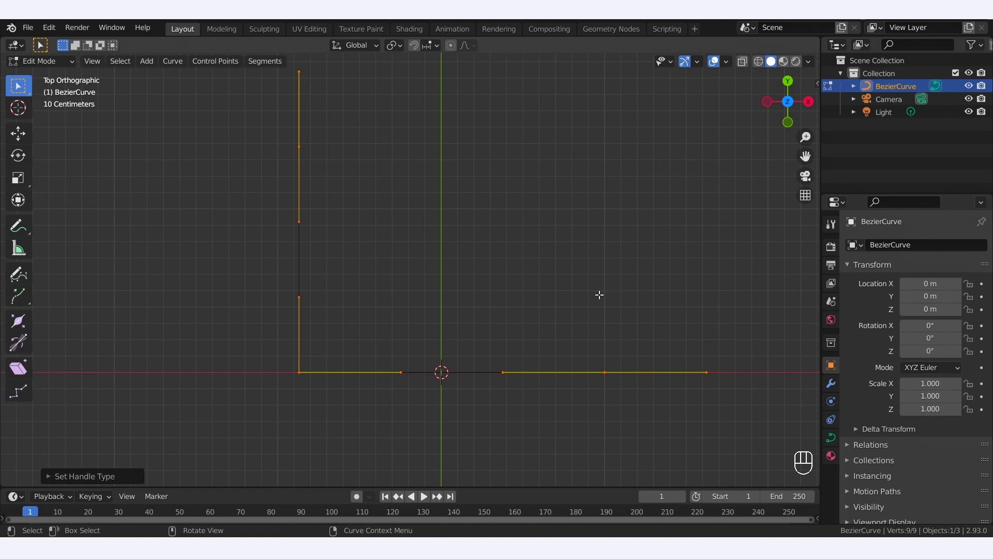
Return to Object Mode, widen the Properties editor and expand the curve data's Geometry panel.
{"action": "key", "text": "Tab"}
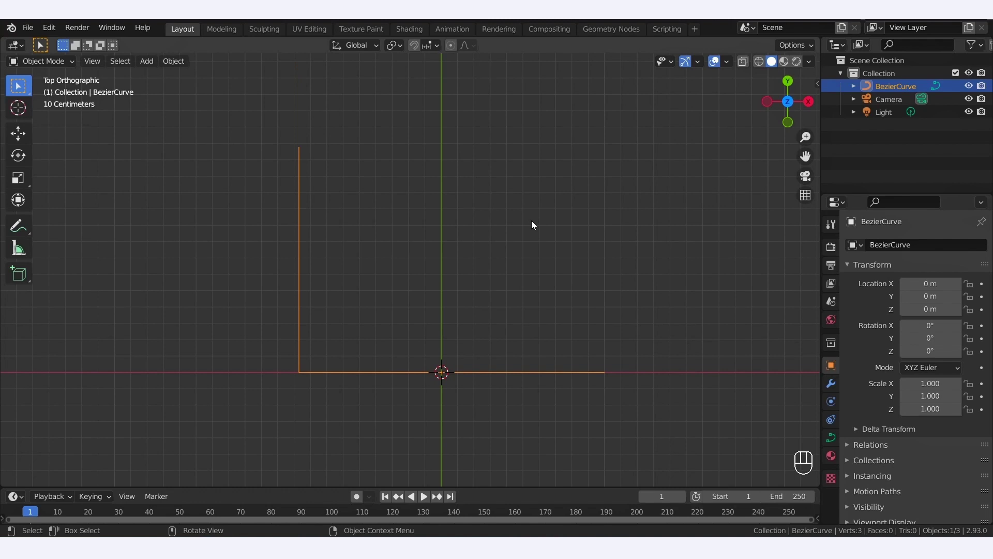
{"action": "left_click", "coordinate": [831, 437]}
{"action": "left_click_drag", "start_coordinate": [821, 398], "coordinate": [752, 400]}
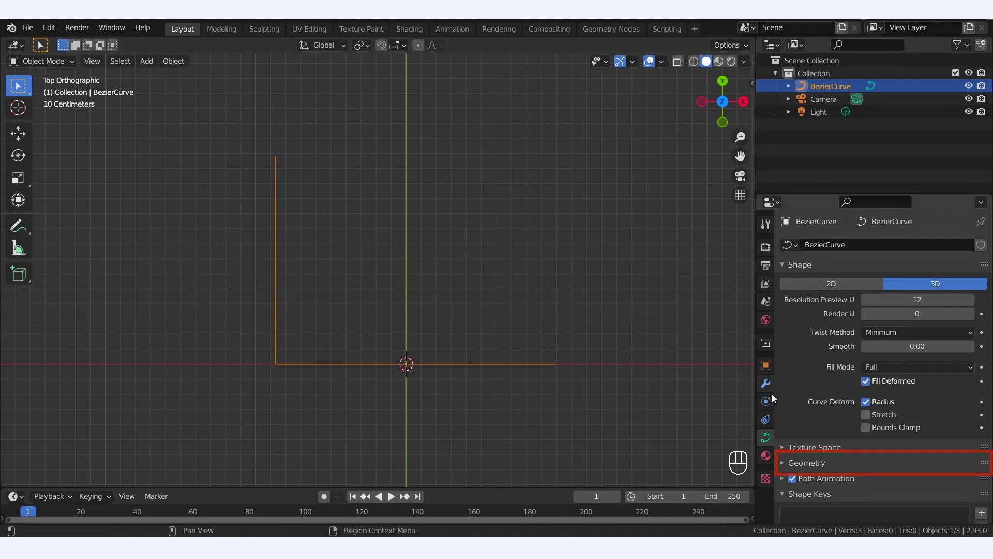
{"action": "left_click", "coordinate": [828, 462]}
{"action": "scroll", "coordinate": [950, 432], "scroll_direction": "up", "scroll_amount": 1}
{"action": "scroll", "coordinate": [950, 432], "scroll_direction": "down", "scroll_amount": 9}
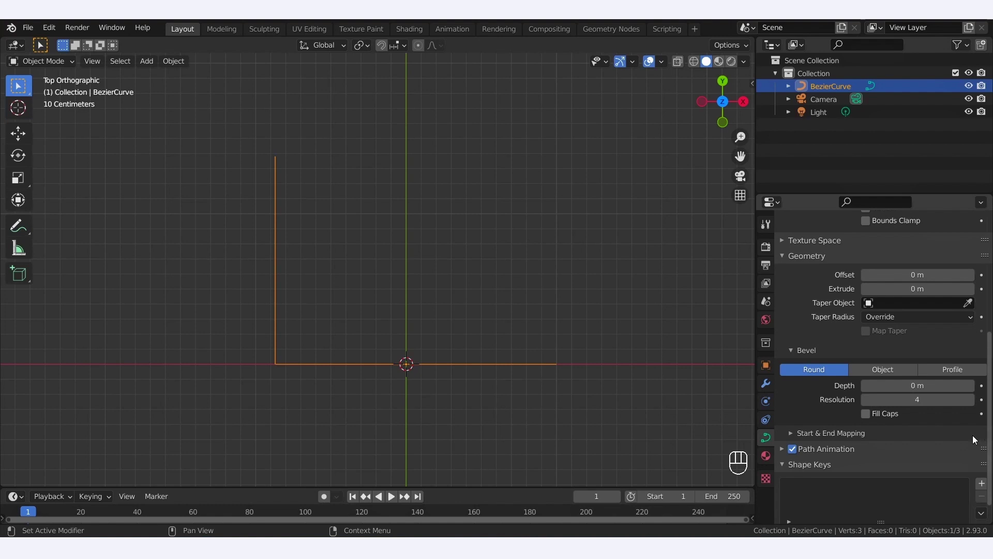
Replace the bevel depth with 0.2 m and orbit to view the round tube.
{"action": "left_click", "coordinate": [918, 386]}
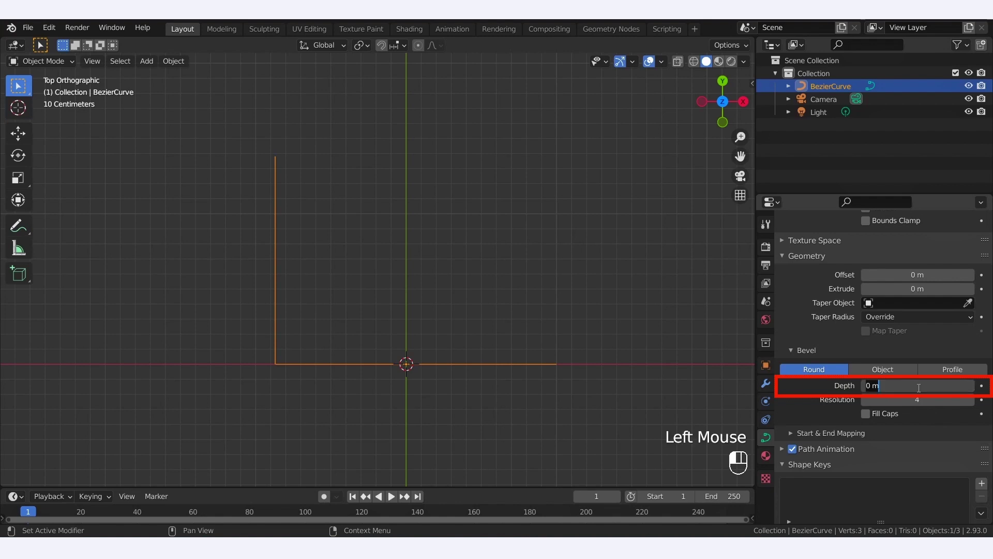
{"action": "key", "text": "BackSpace"}
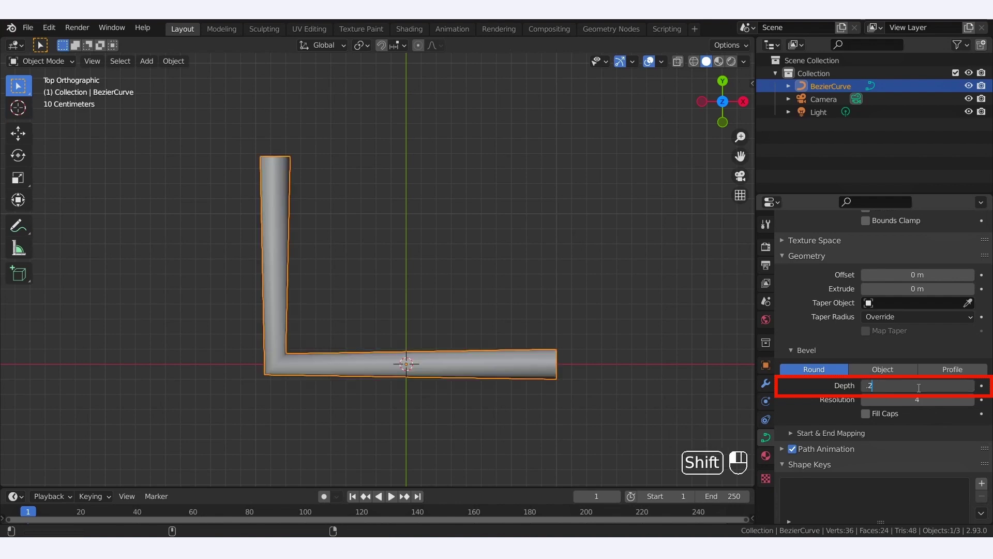
{"action": "type", "text": "0.2"}
{"action": "key", "text": "Return"}
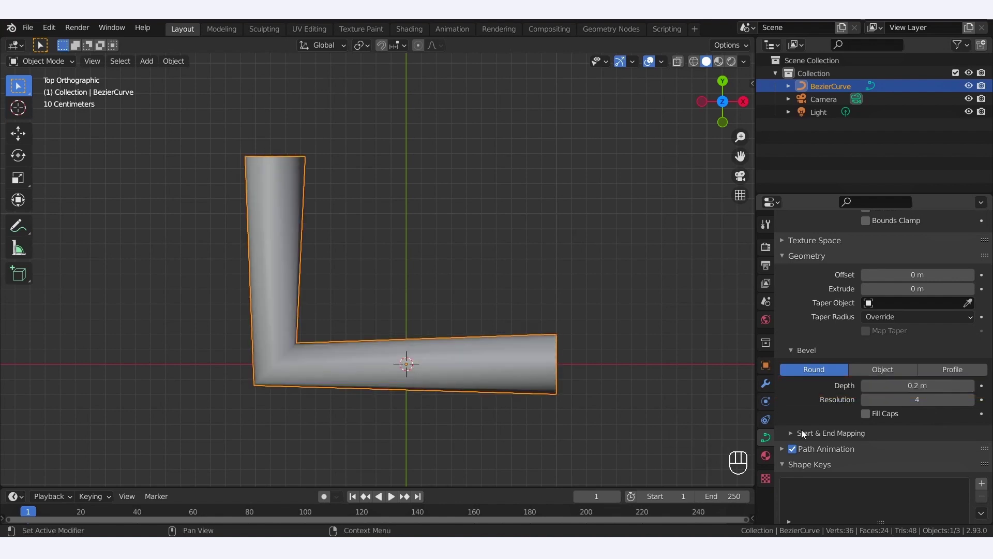
{"action": "mouse_move", "coordinate": [210, 257]}
{"action": "middle_mouse_down"}
{"action": "mouse_move", "coordinate": [365, 195]}
{"action": "mouse_move", "coordinate": [460, 133]}
{"action": "mouse_move", "coordinate": [268, 160]}
{"action": "mouse_move", "coordinate": [104, 166]}
{"action": "mouse_move", "coordinate": [188, 175]}
{"action": "mouse_move", "coordinate": [217, 210]}
{"action": "mouse_move", "coordinate": [215, 240]}
{"action": "middle_mouse_up"}
In top view, extrude the pipe's right endpoint downward along Y.
{"action": "scroll", "coordinate": [510, 277], "scroll_direction": "down", "scroll_amount": 3}
{"action": "left_click", "coordinate": [725, 96]}
{"action": "key", "text": "Tab"}
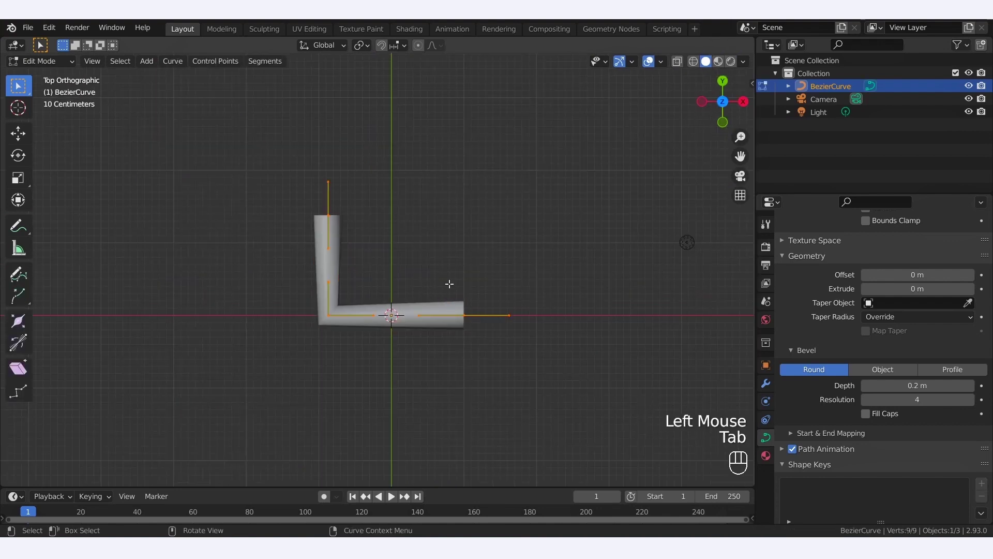
{"action": "left_click", "coordinate": [464, 315]}
{"action": "key", "text": "e"}
{"action": "key", "text": "y"}
{"action": "left_click", "coordinate": [488, 359]}
Add sections right along X, tall up along Y, then right along X at the top.
{"action": "key", "text": "e"}
{"action": "key", "text": "x"}
{"action": "left_click", "coordinate": [601, 360]}
{"action": "key", "text": "e"}
{"action": "key", "text": "y"}
{"action": "left_click", "coordinate": [595, 125]}
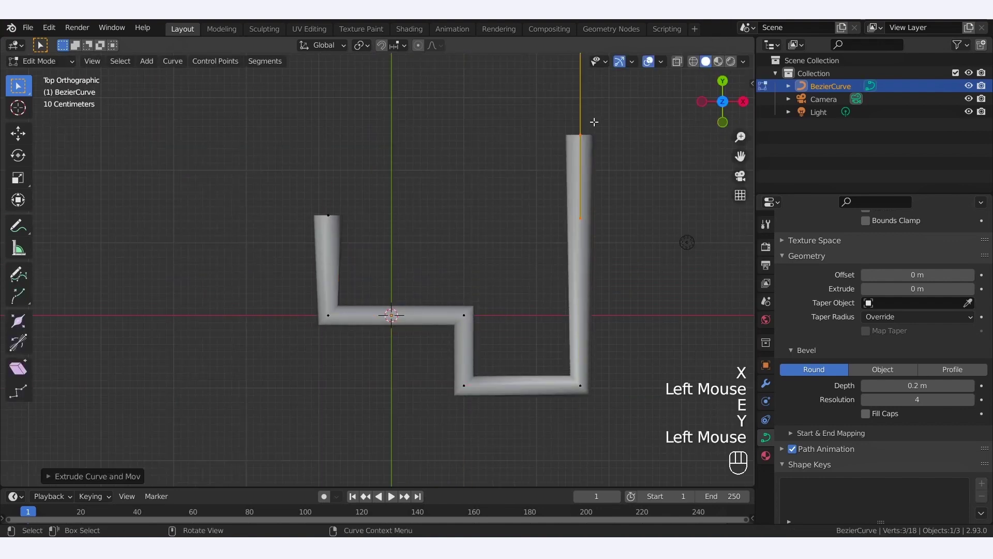
{"action": "key", "text": "e"}
{"action": "key", "text": "x"}
{"action": "left_click", "coordinate": [706, 129]}
Extrude the top-left endpoint leftward along the X axis.
{"action": "left_click", "coordinate": [328, 215]}
{"action": "key", "text": "e"}
{"action": "key", "text": "x"}
{"action": "left_click", "coordinate": [197, 222]}
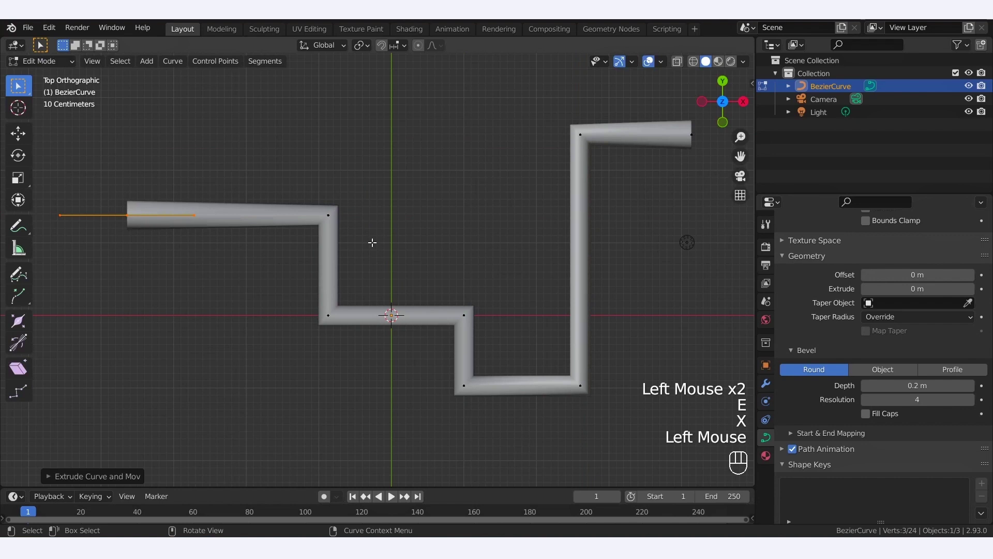
Pan to fit the whole pipe, then select the left corner point and start moving it.
{"action": "key", "text": "Tab"}
{"action": "middle_click_drag", "start_coordinate": [373, 242], "coordinate": [351, 262], "text": "shift"}
{"action": "key", "text": "Tab"}
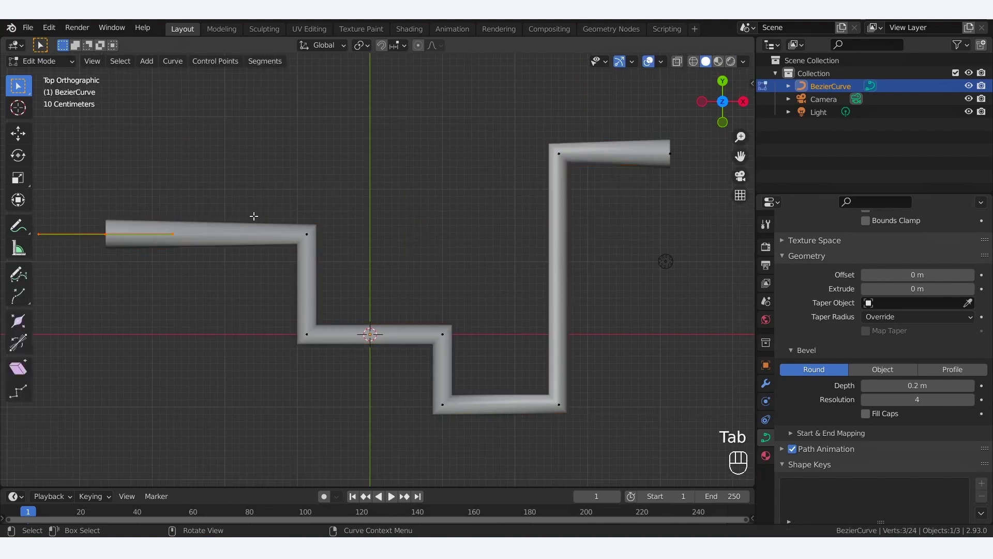
{"action": "left_click", "coordinate": [306, 234]}
{"action": "key", "text": "g"}
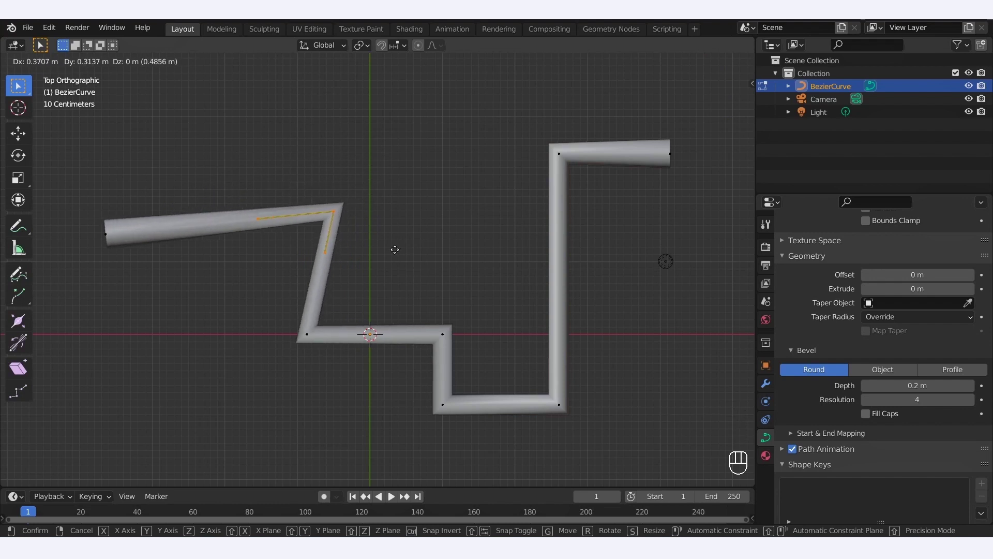
Cancel the corner move, set the corner's handles to Automatic, and lengthen the handle for a wider bend.
{"action": "right_click", "coordinate": [396, 250]}
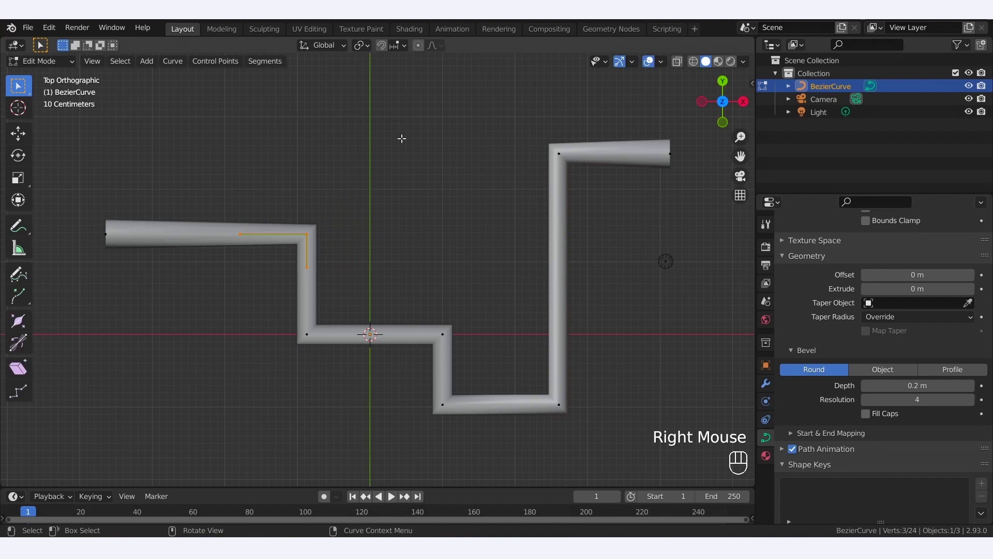
{"action": "key", "text": "v"}
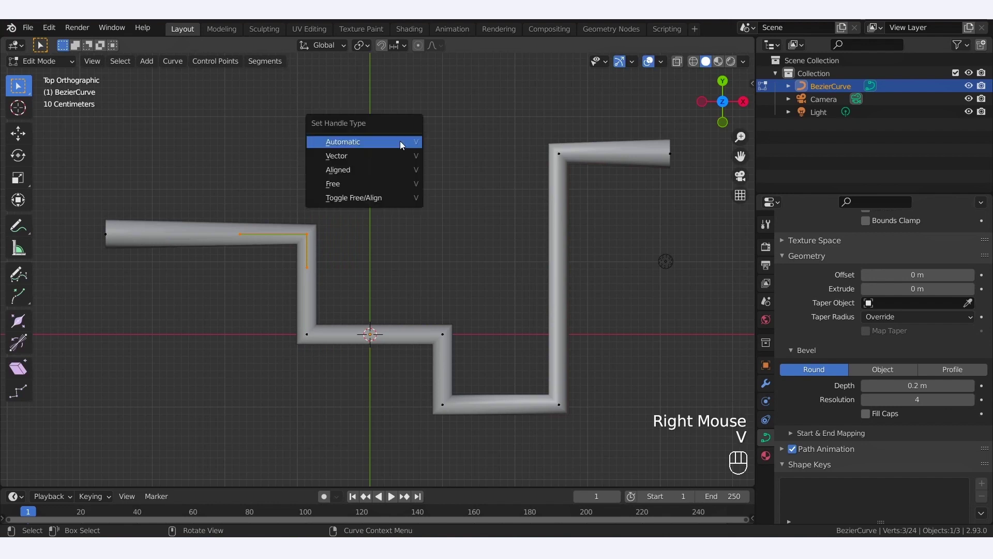
{"action": "left_click", "coordinate": [368, 142]}
{"action": "key", "text": "g"}
{"action": "left_click", "coordinate": [365, 247]}
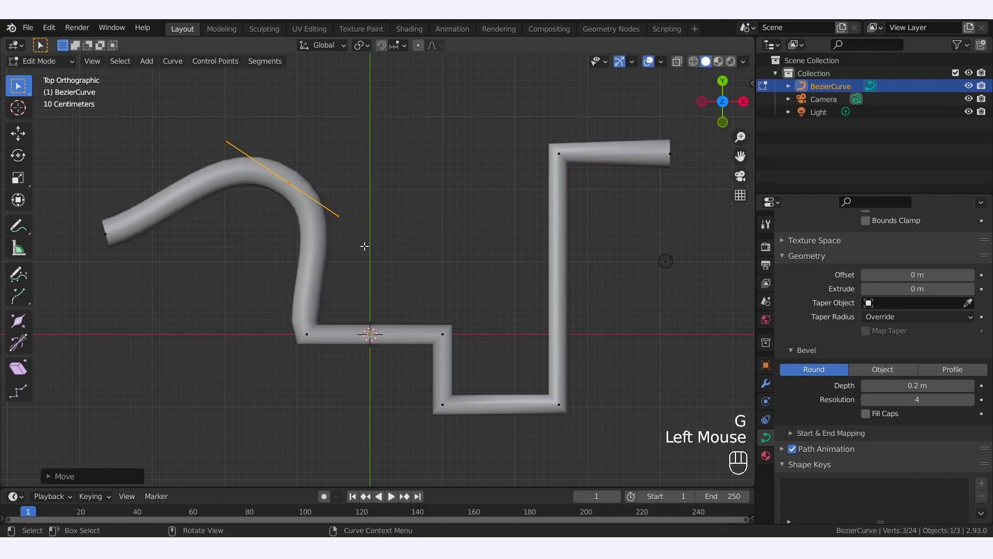
{"action": "key", "text": "r"}
{"action": "left_click", "coordinate": [385, 225]}
{"action": "key", "text": "s"}
{"action": "left_click", "coordinate": [420, 286]}
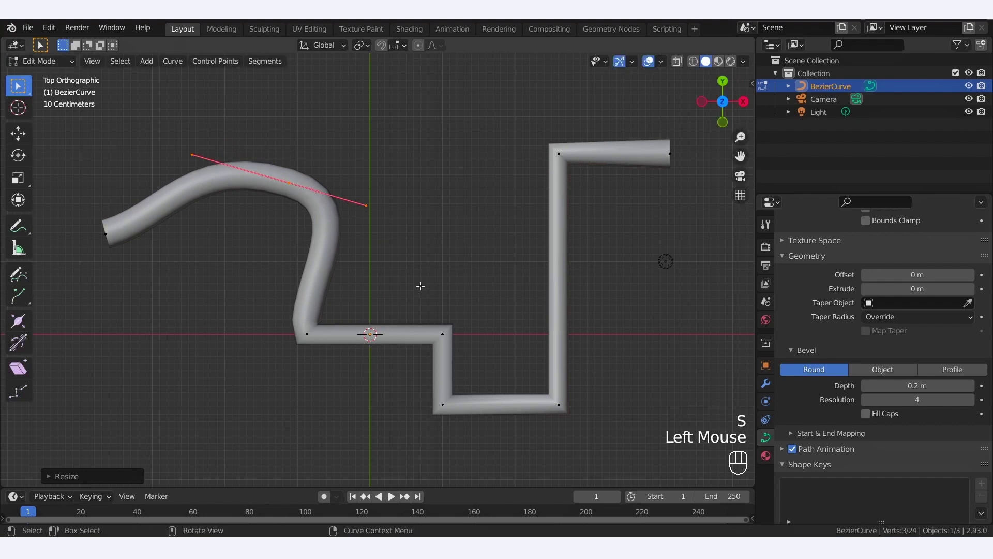
Make the bottom-right and top corners Automatic smooth bends and return to Object Mode.
{"action": "left_click", "coordinate": [558, 404]}
{"action": "left_click", "coordinate": [559, 153], "text": "shift"}
{"action": "key", "text": "v"}
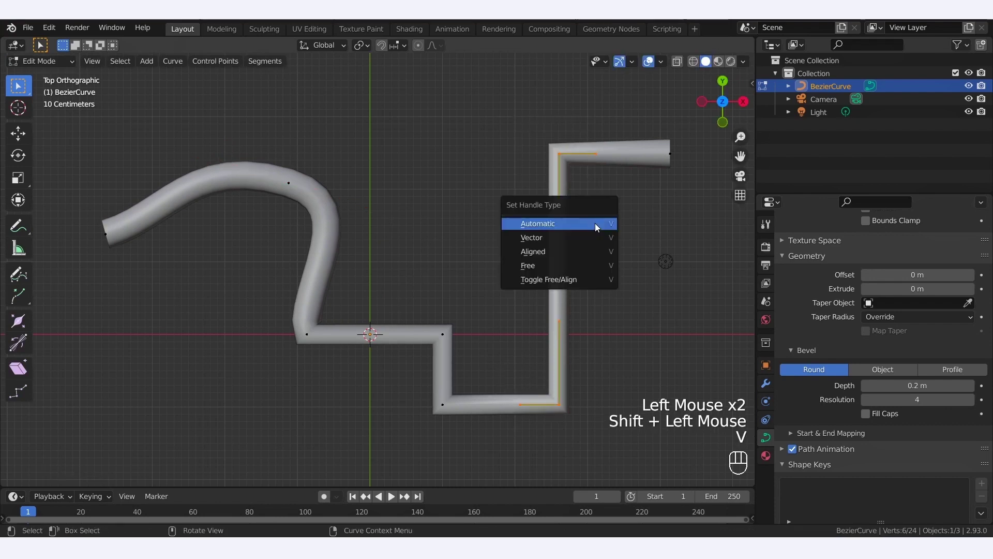
{"action": "left_click", "coordinate": [597, 226]}
{"action": "left_click", "coordinate": [651, 310]}
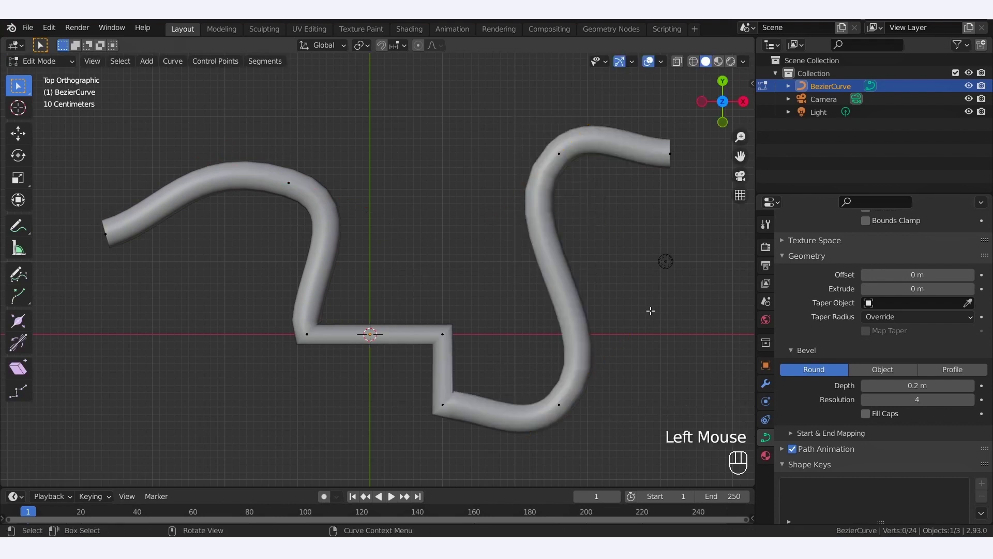
{"action": "key", "text": "Tab"}
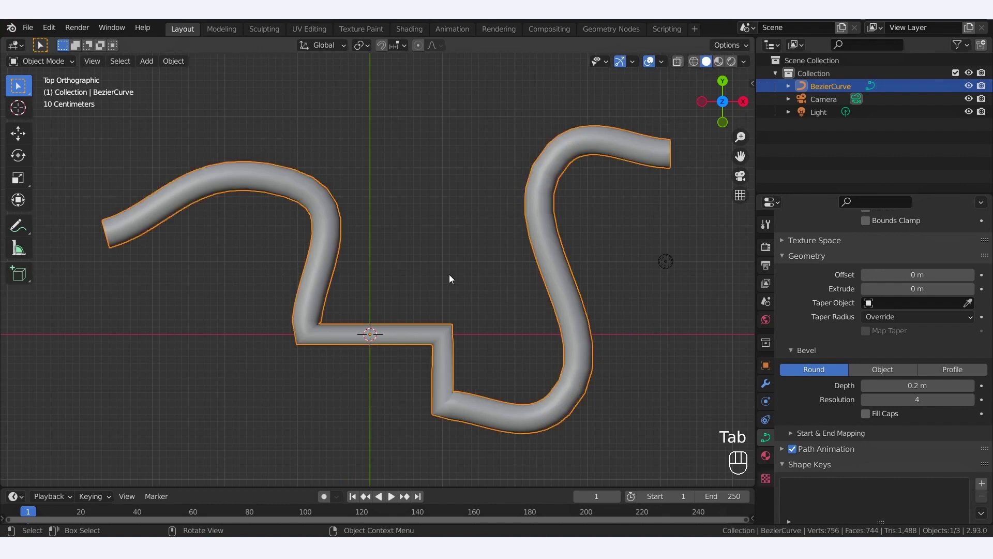
Raise the curve's Resolution Preview U from 12 to 24.
{"action": "left_click", "coordinate": [450, 277]}
{"action": "scroll", "coordinate": [306, 177], "scroll_direction": "up", "scroll_amount": 3}
{"action": "middle_click_drag", "start_coordinate": [306, 177], "coordinate": [505, 257], "text": "shift"}
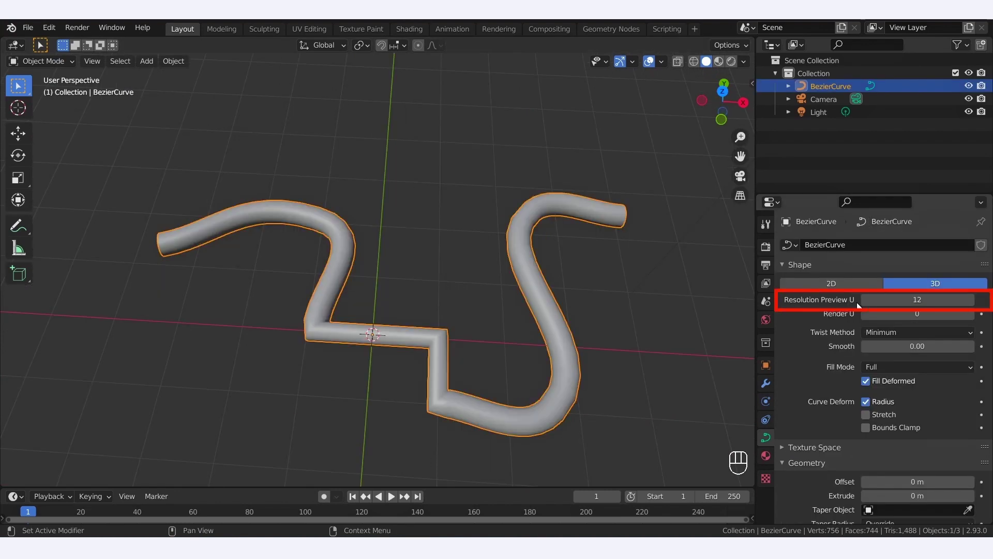
{"action": "left_click", "coordinate": [918, 300]}
{"action": "left_click_drag", "start_coordinate": [918, 300], "coordinate": [926, 300], "text": "shift"}
Zoom and orbit around the tube to inspect its smoother bends.
{"action": "scroll", "coordinate": [362, 269], "scroll_direction": "up", "scroll_amount": 3}
{"action": "middle_click_drag", "start_coordinate": [362, 269], "coordinate": [393, 266], "text": "shift"}
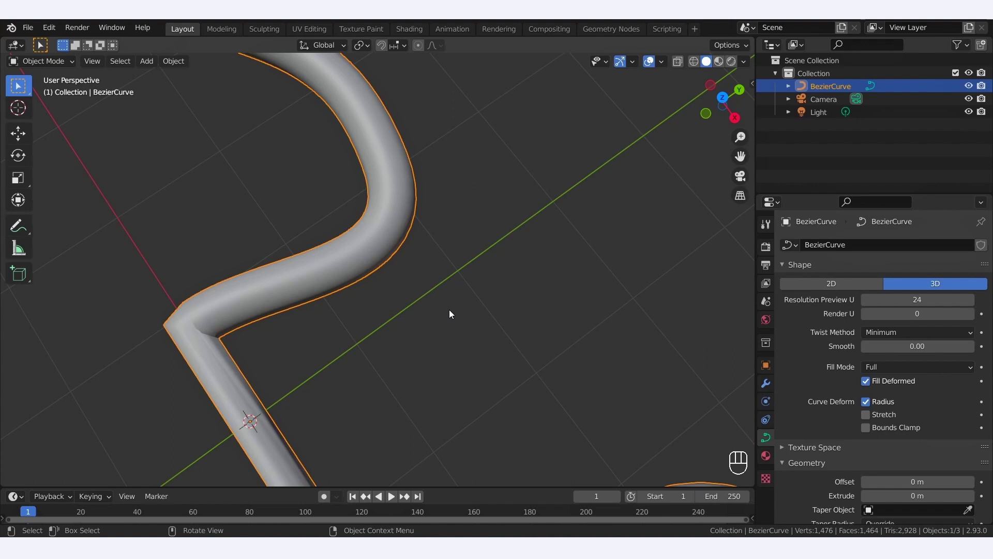
{"action": "scroll", "coordinate": [450, 314], "scroll_direction": "down", "scroll_amount": 4}
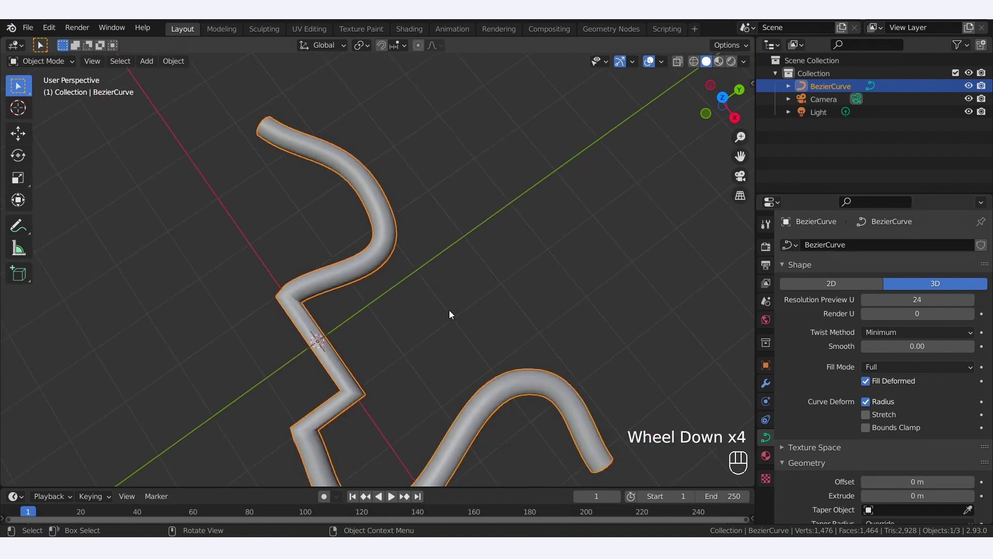
{"action": "middle_click_drag", "start_coordinate": [450, 312], "coordinate": [538, 268]}
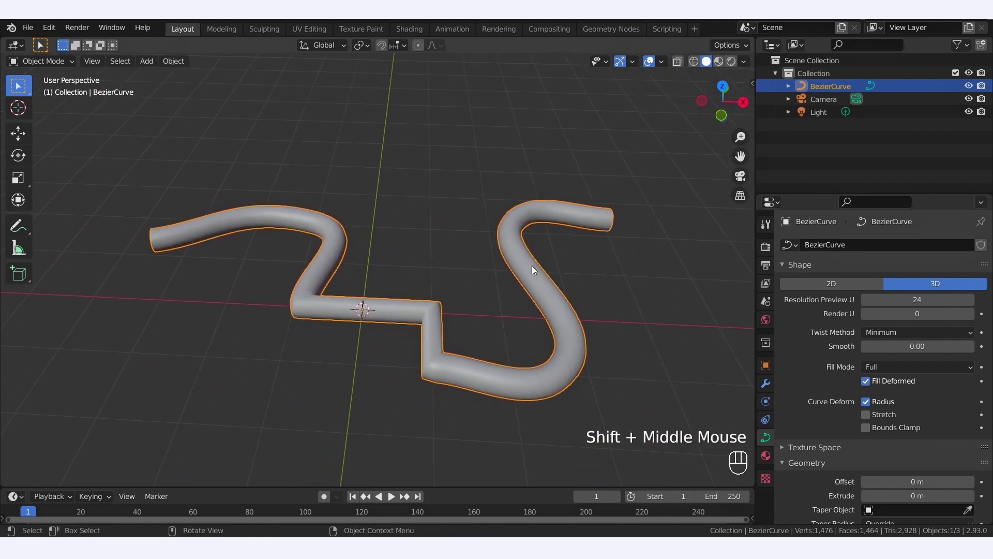
Switch to Top Orthographic view using the gizmo's Z axis.
{"action": "left_click", "coordinate": [722, 86]}
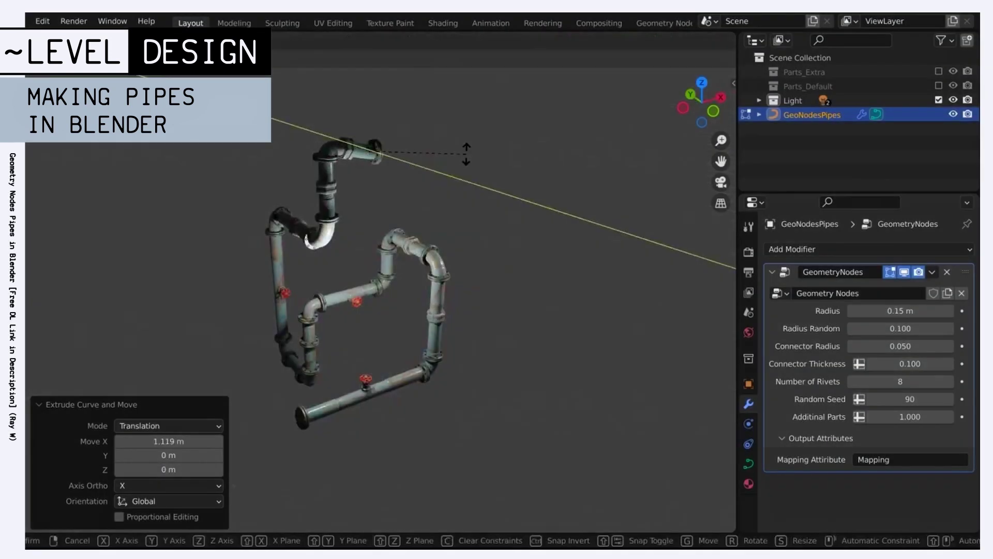
Extrude new pipe runs from the curve end, constrained to the Z and X axes.
{"action": "key", "text": "e"}
{"action": "key", "text": "z"}
{"action": "key", "text": "Return"}
{"action": "key", "text": "e"}
{"action": "key", "text": "x"}
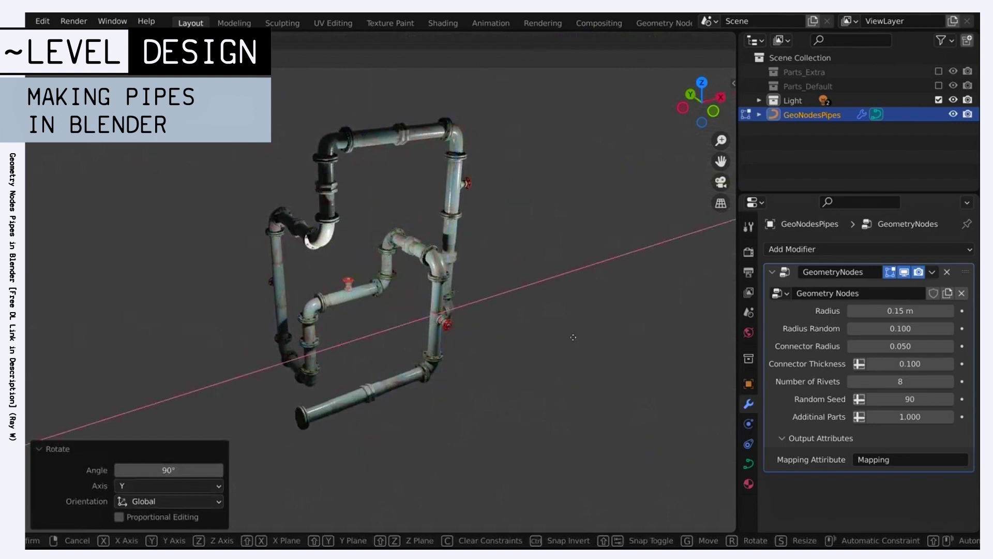
{"action": "left_click", "coordinate": [495, 351]}
{"action": "key", "text": "e"}
{"action": "key", "text": "x"}
{"action": "left_click", "coordinate": [331, 279]}
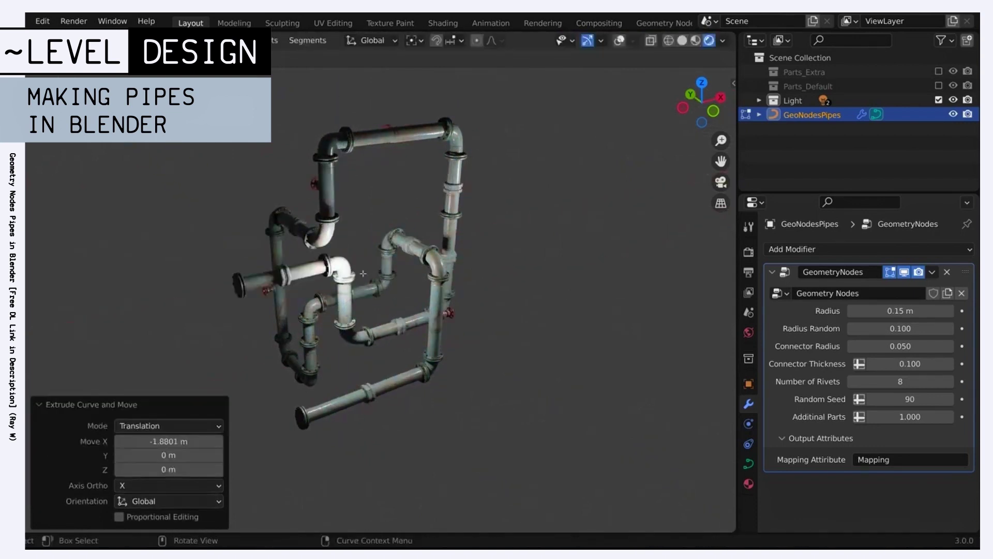
{"action": "middle_click_drag", "start_coordinate": [331, 280], "coordinate": [337, 273]}
Extrude further Z and X runs, then change the Random Seed to reshuffle the pipe parts.
{"action": "key", "text": "e"}
{"action": "key", "text": "z"}
{"action": "key", "text": "Return"}
{"action": "key", "text": "e"}
{"action": "key", "text": "x"}
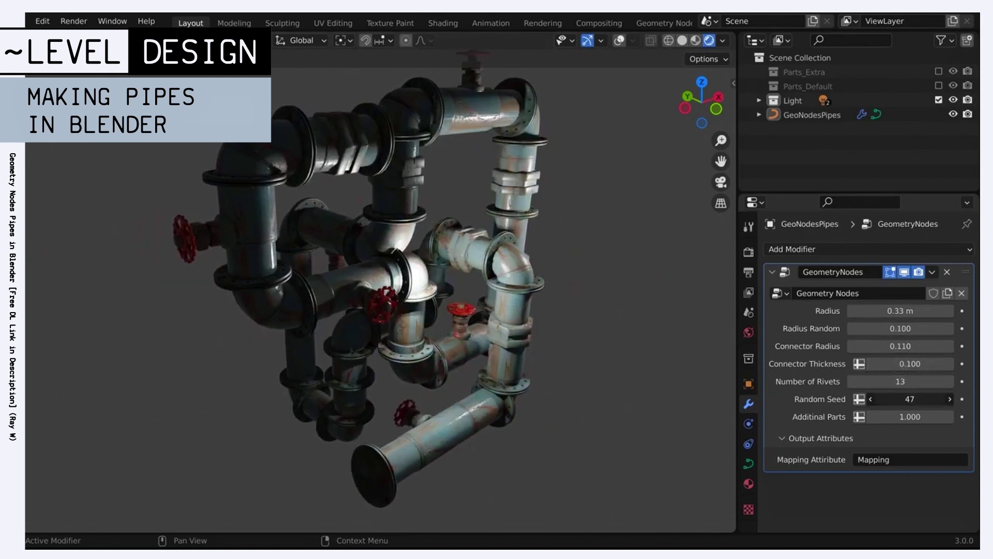
{"action": "left_click_drag", "start_coordinate": [911, 400], "coordinate": [930, 400]}
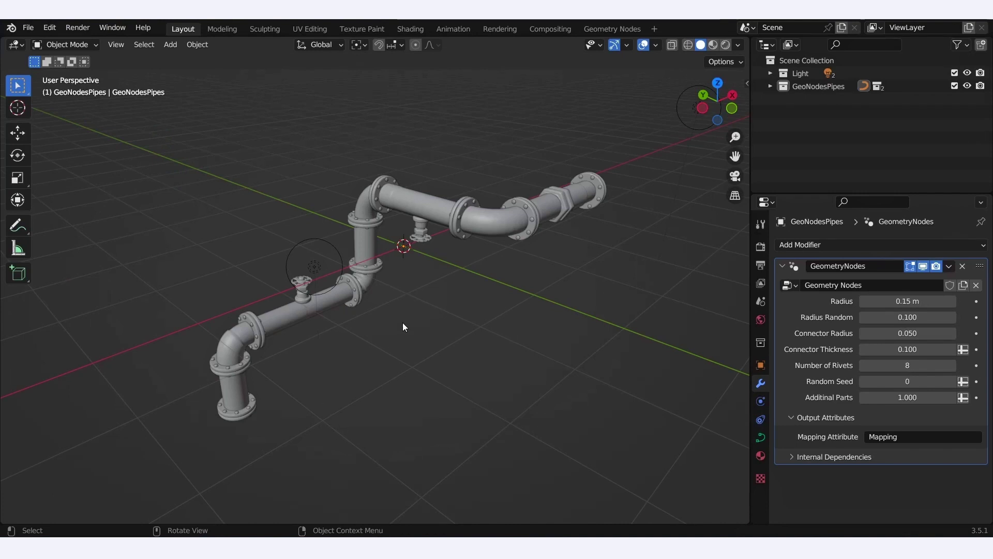
Switch the viewport to Rendered shading and orbit around the pipe.
{"action": "key", "text": "z"}
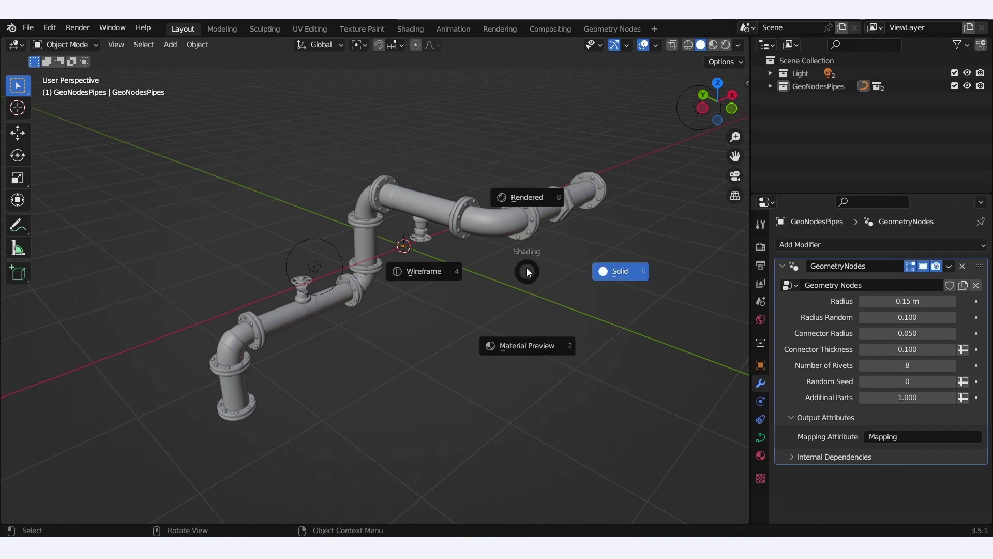
{"action": "left_click", "coordinate": [532, 225]}
{"action": "middle_click_drag", "start_coordinate": [574, 274], "coordinate": [505, 286]}
{"action": "key", "text": "a"}
{"action": "middle_click_drag", "start_coordinate": [492, 333], "coordinate": [473, 326]}
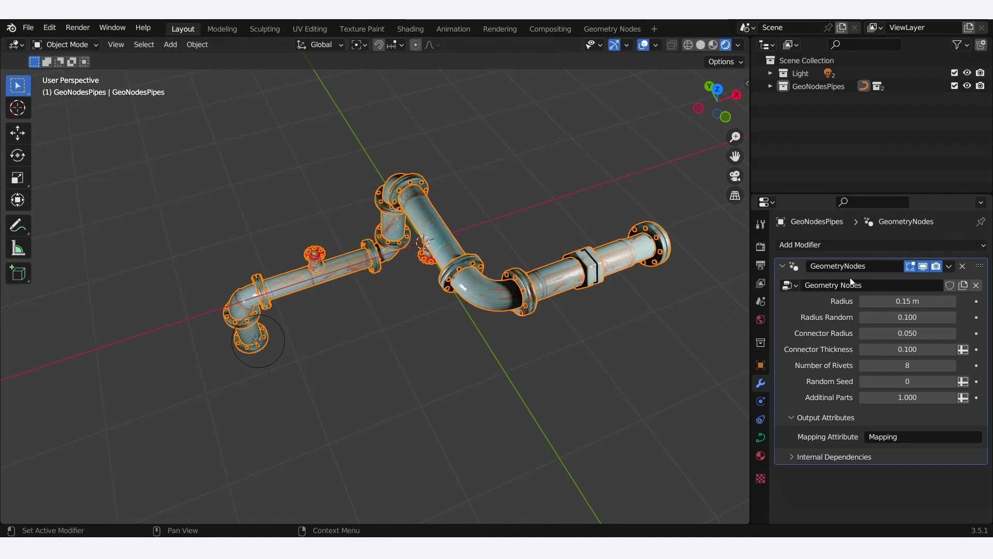
Set pipe Radius to 0.16 m, Connector Radius to 0.040, and Random Seed to 7.
{"action": "left_click_drag", "start_coordinate": [886, 301], "coordinate": [879, 333]}
{"action": "left_click", "coordinate": [952, 382]}
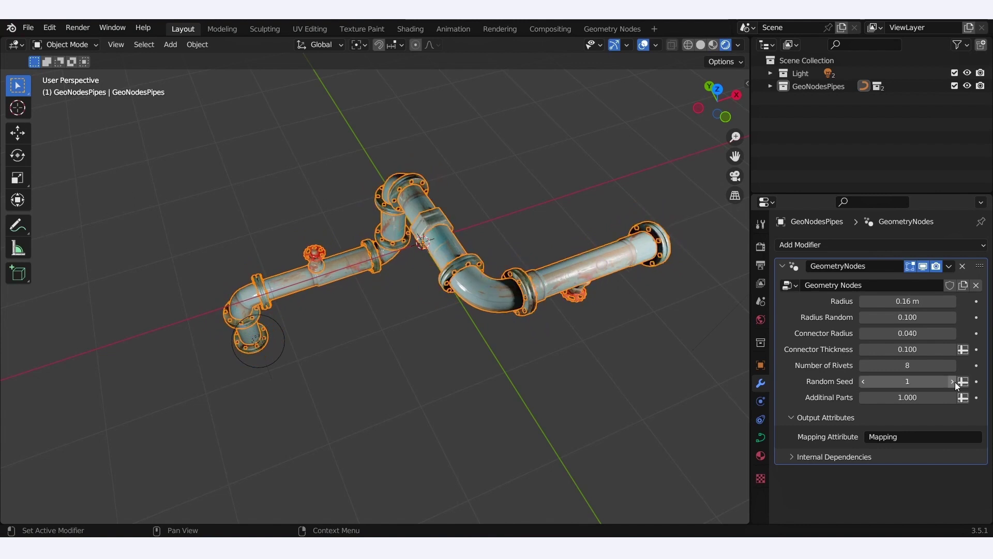
{"action": "left_click", "coordinate": [953, 382]}
{"action": "left_click", "coordinate": [953, 381]}
{"action": "left_click", "coordinate": [953, 382]}
{"action": "left_click", "coordinate": [953, 382]}
{"action": "left_click", "coordinate": [953, 382]}
{"action": "left_click", "coordinate": [952, 382]}
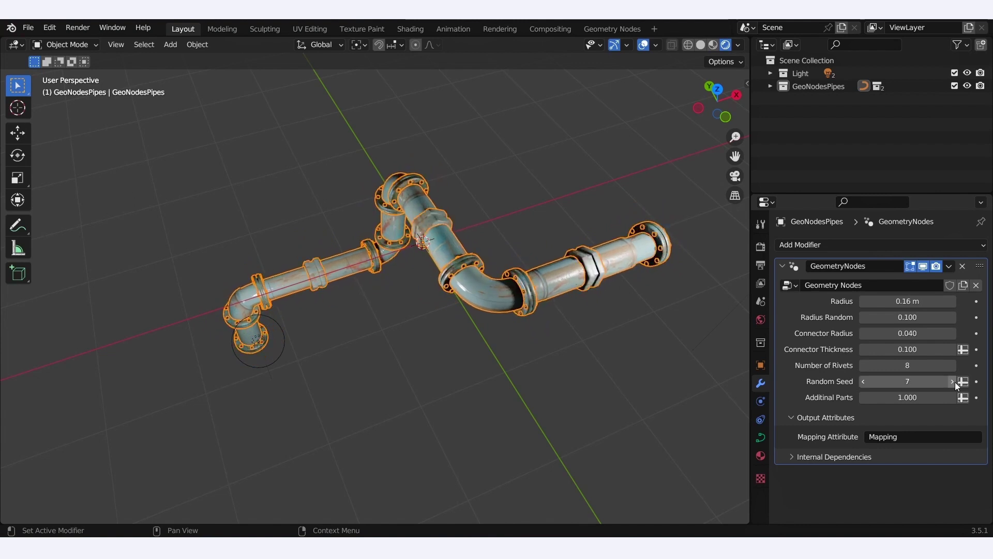
Review the Pipe, Connector, Rivets and Extra Parts node frames, then return to Layout.
{"action": "left_click", "coordinate": [603, 28]}
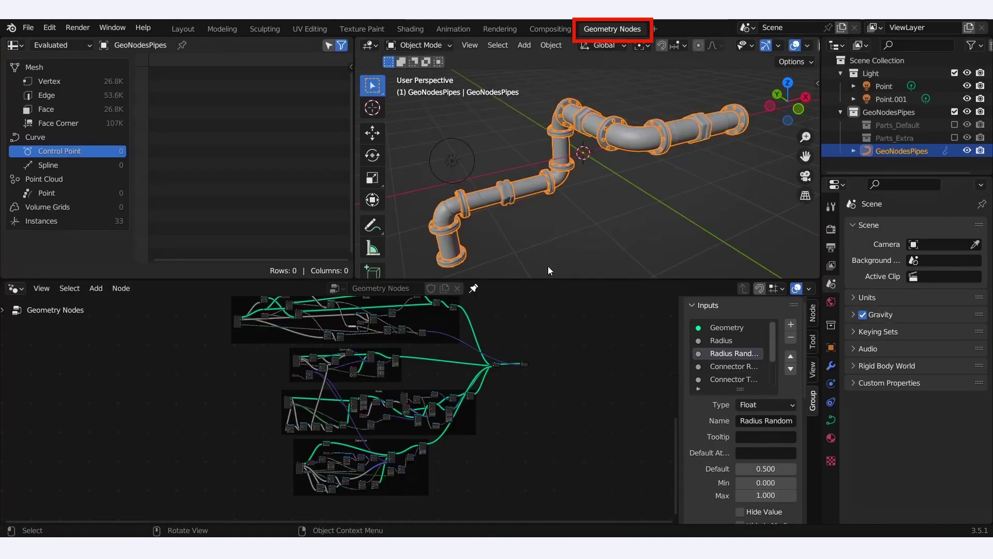
{"action": "left_click_drag", "start_coordinate": [548, 279], "coordinate": [526, 192]}
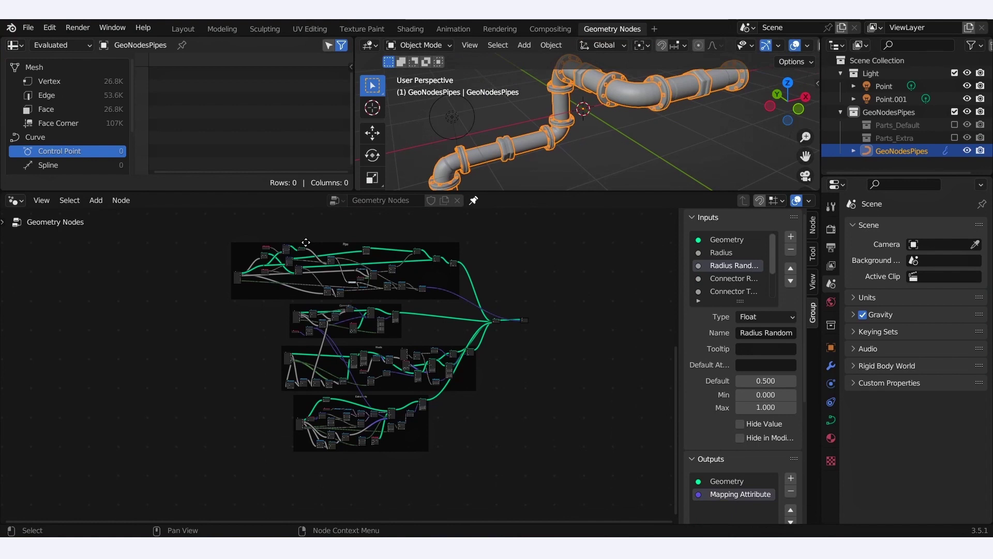
{"action": "scroll", "coordinate": [306, 242], "scroll_direction": "up", "scroll_amount": 6}
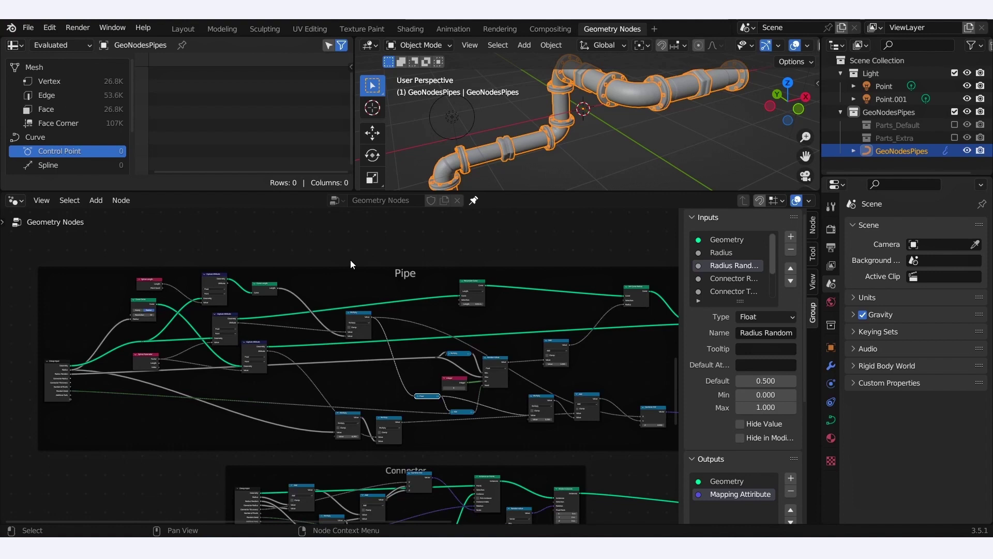
{"action": "middle_click_drag", "start_coordinate": [456, 456], "coordinate": [307, 259]}
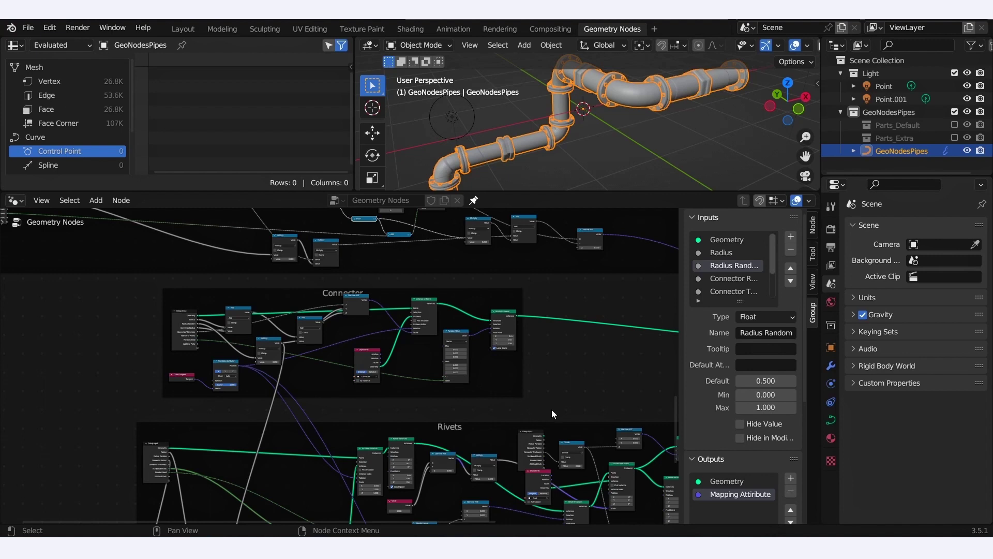
{"action": "middle_click_drag", "start_coordinate": [552, 409], "coordinate": [454, 246]}
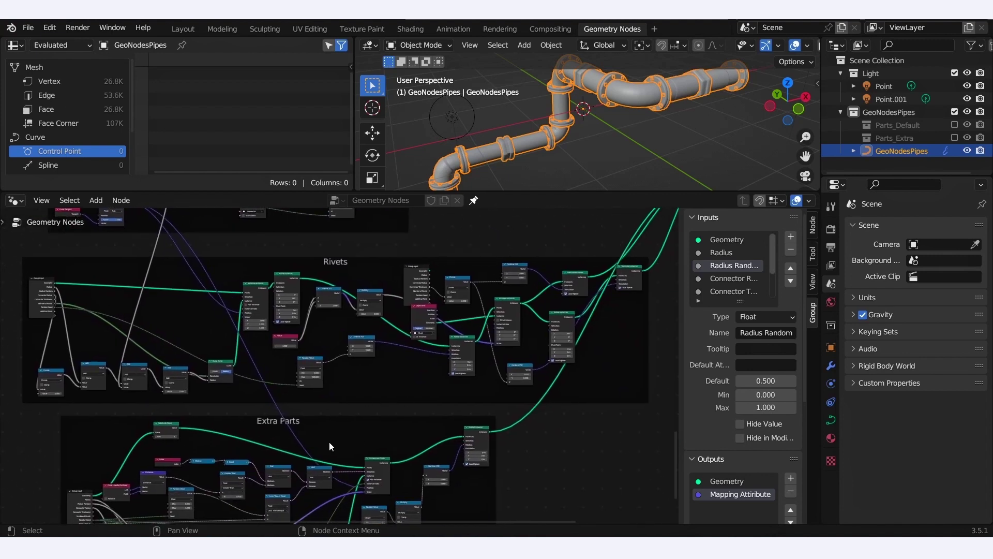
{"action": "left_click", "coordinate": [187, 29]}
{"action": "middle_click_drag", "start_coordinate": [488, 322], "coordinate": [538, 273]}
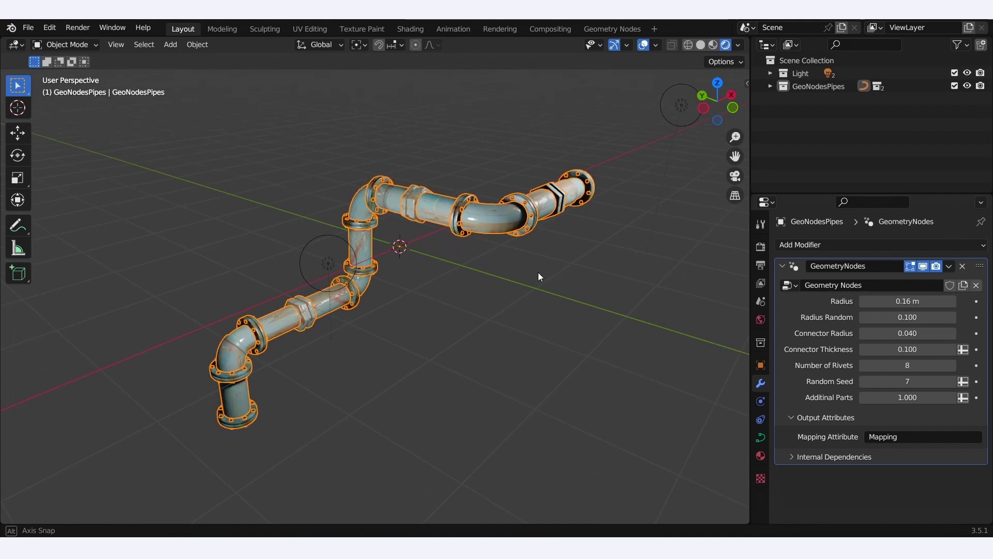
In Edit Mode with wireframe shading, box-select the control points at the pipe's end.
{"action": "key", "text": "Tab"}
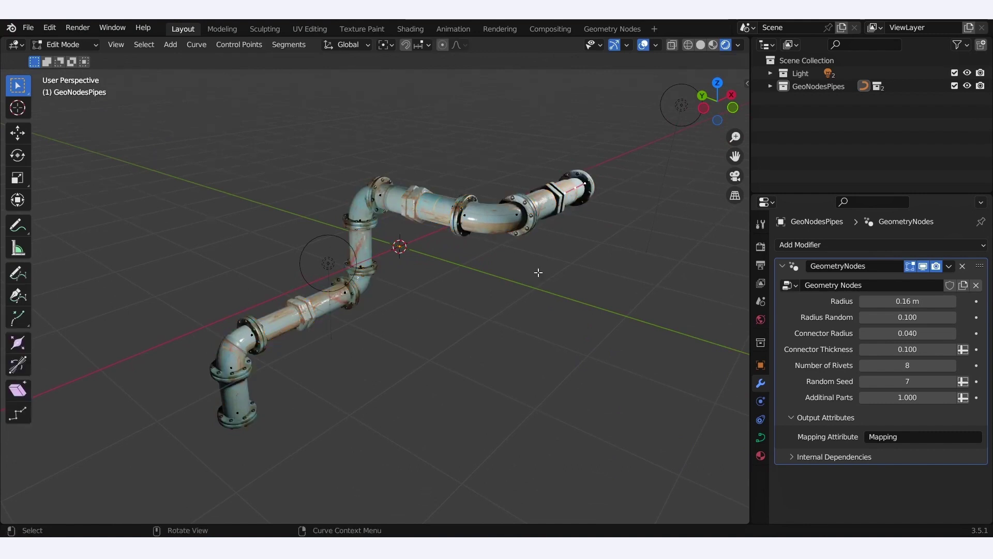
{"action": "key", "text": "z"}
{"action": "left_click", "coordinate": [450, 279]}
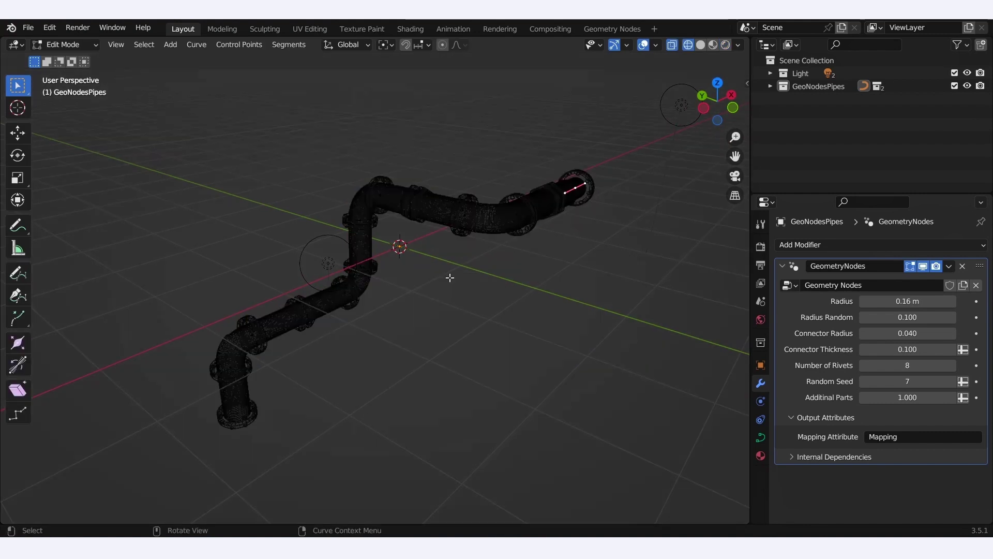
{"action": "middle_click_drag", "start_coordinate": [487, 306], "coordinate": [450, 450]}
{"action": "scroll", "coordinate": [451, 450], "scroll_direction": "up", "scroll_amount": 5}
{"action": "left_click_drag", "start_coordinate": [101, 189], "coordinate": [667, 459]}
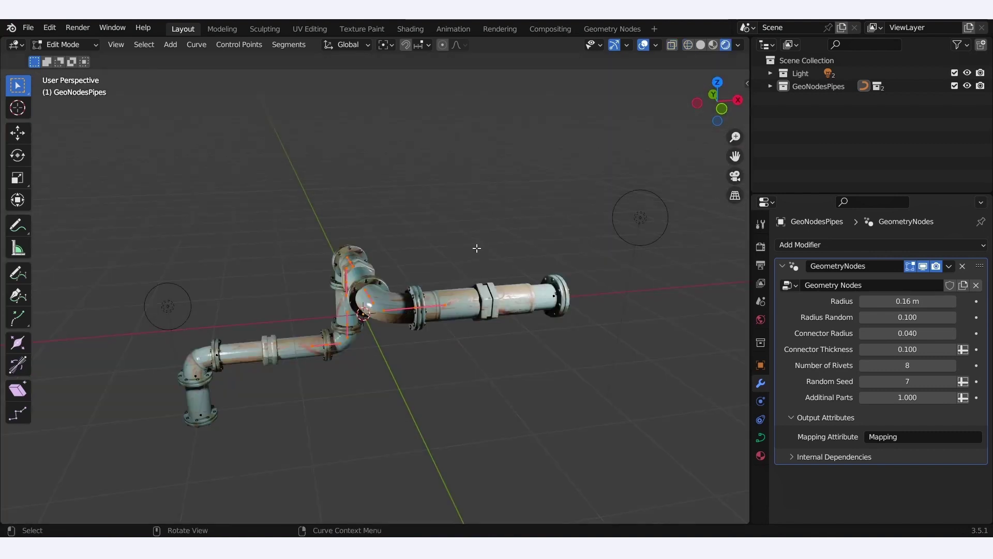
Rotate the pipe end about X and extrude new bent runs along X and Y.
{"action": "key", "text": "r"}
{"action": "key", "text": "x"}
{"action": "left_click", "coordinate": [525, 155]}
{"action": "key", "text": "e"}
{"action": "key", "text": "x"}
{"action": "left_click", "coordinate": [399, 159]}
{"action": "key", "text": "e"}
{"action": "key", "text": "y"}
{"action": "left_click", "coordinate": [363, 269]}
{"action": "middle_click_drag", "start_coordinate": [362, 269], "coordinate": [466, 233]}
Scale the selected points up by 4.8 and return to Object Mode.
{"action": "key", "text": "s"}
{"action": "left_click", "coordinate": [544, 222]}
{"action": "middle_click_drag", "start_coordinate": [543, 222], "coordinate": [481, 216]}
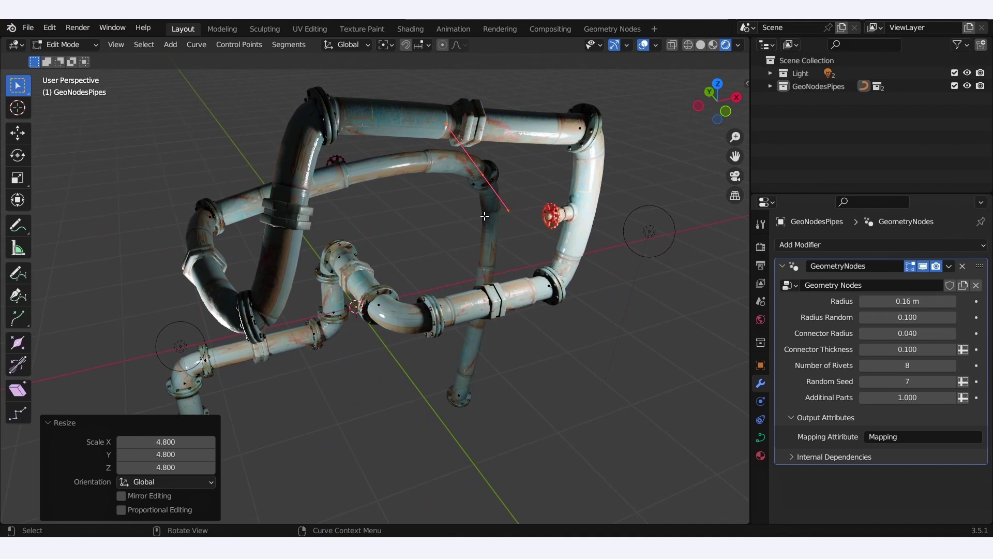
{"action": "key", "text": "Tab"}
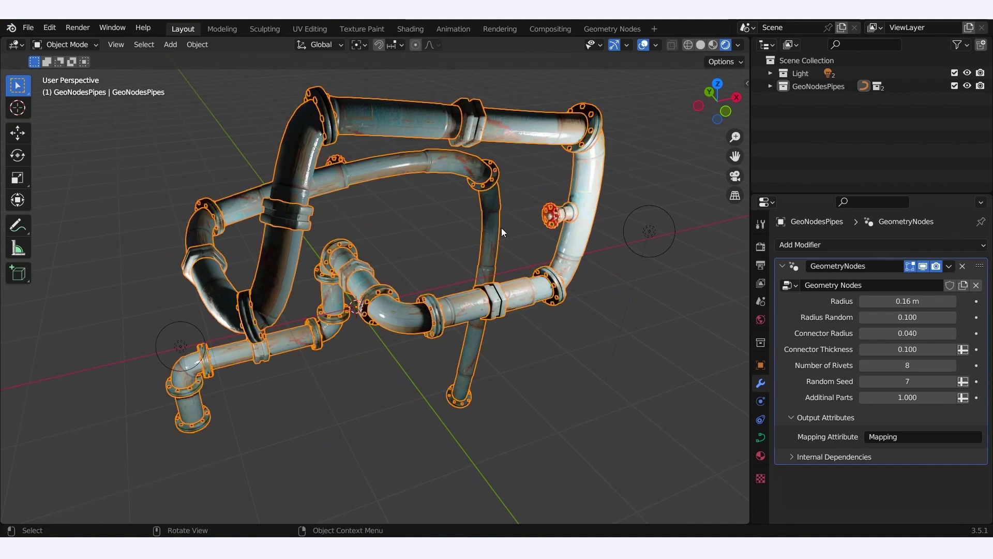
Expand the GeoNodesPipes collection in the Outliner and select the GeoNodesPipes object.
{"action": "left_click", "coordinate": [771, 85]}
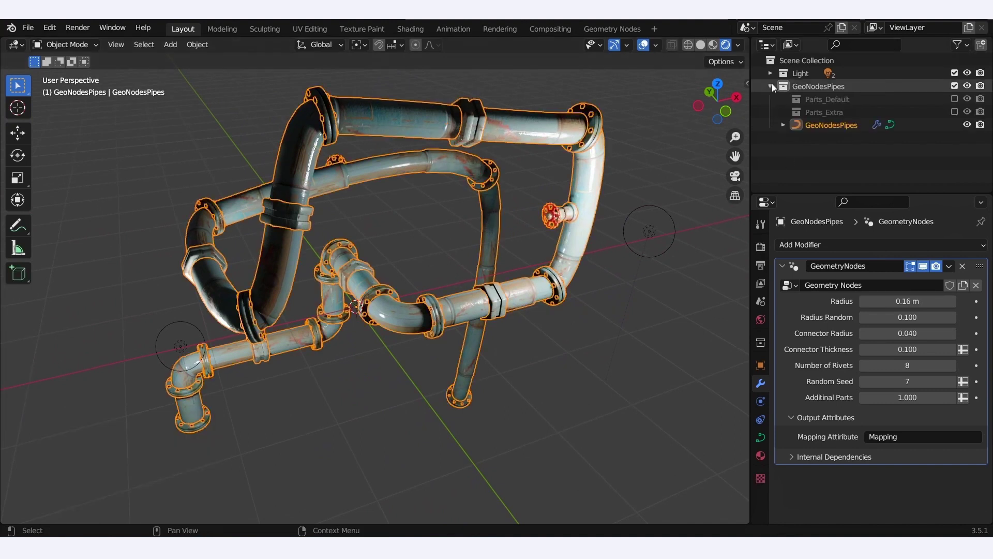
{"action": "left_click", "coordinate": [832, 124]}
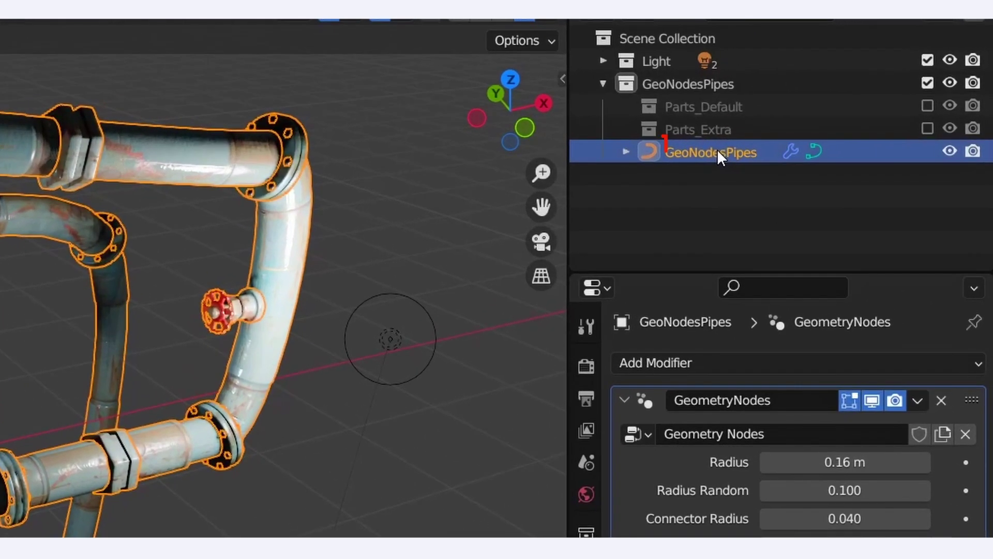